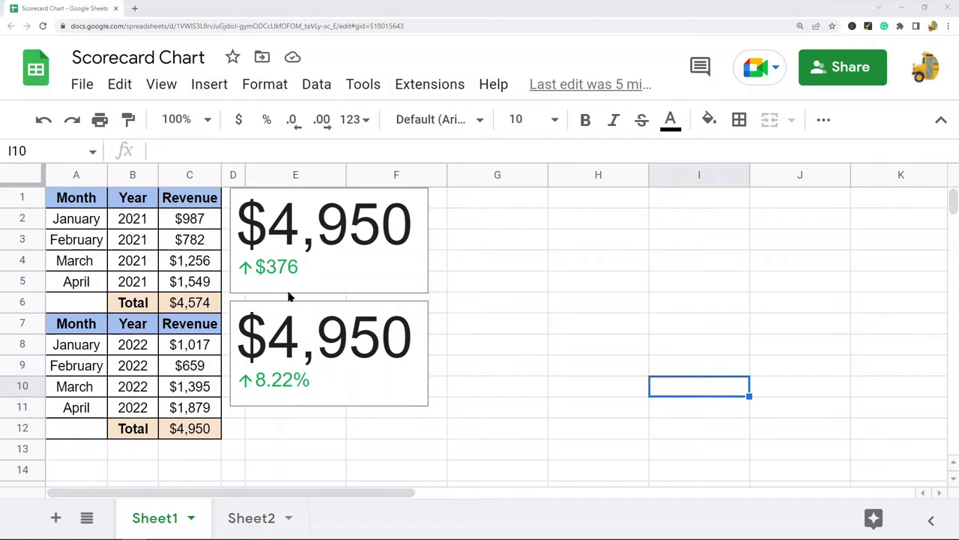
Delete both existing scorecard charts beside the revenue tables on Sheet1.
{"action": "left_click", "coordinate": [309, 245]}
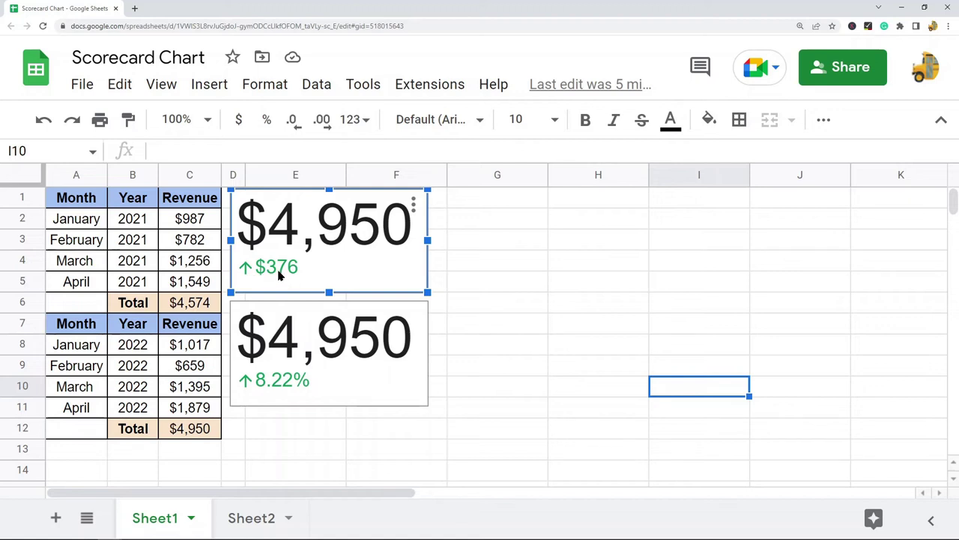
{"action": "left_click", "coordinate": [313, 346]}
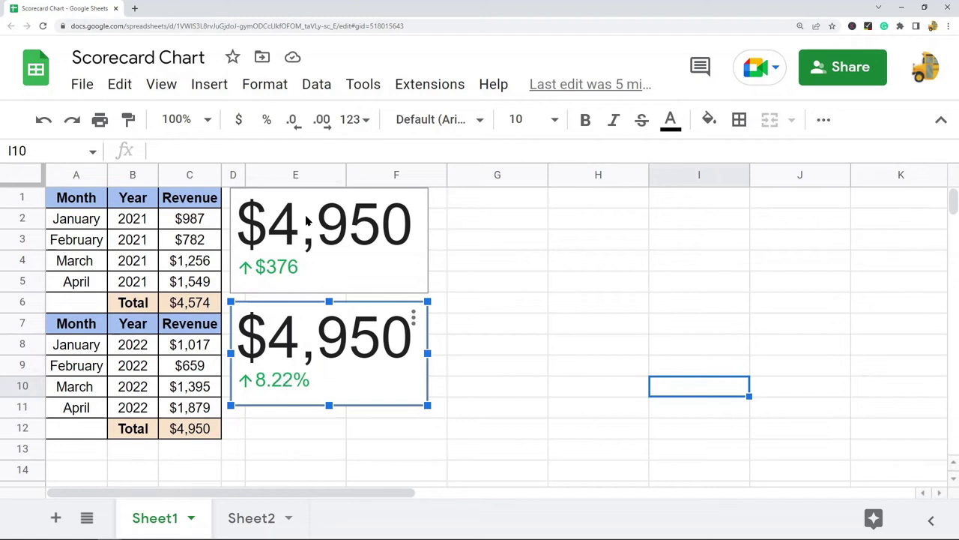
{"action": "left_click", "coordinate": [341, 251]}
{"action": "left_click", "coordinate": [355, 341]}
{"action": "left_click", "coordinate": [346, 230]}
{"action": "key", "text": "Delete"}
{"action": "key", "text": "Delete"}
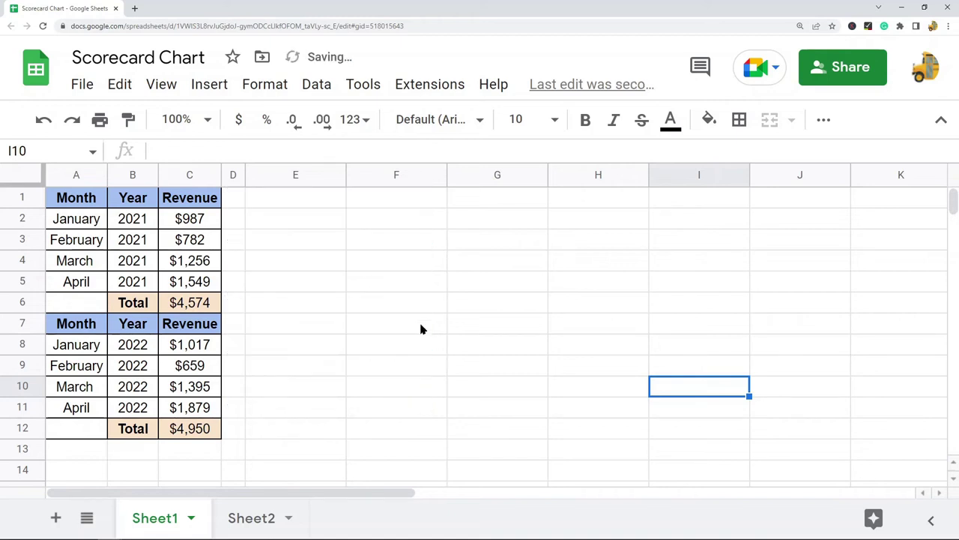
{"action": "left_click", "coordinate": [600, 269]}
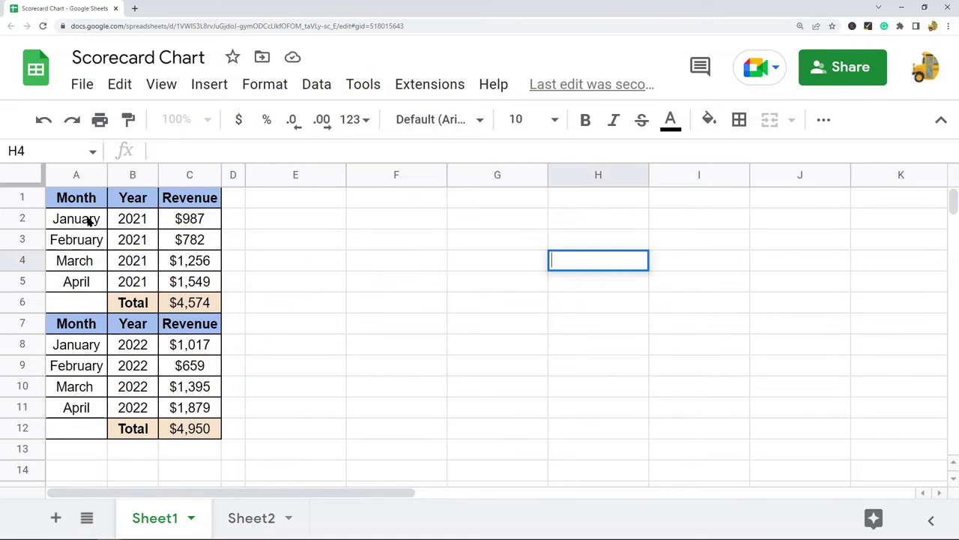
{"action": "key", "text": "Return"}
{"action": "left_click_drag", "start_coordinate": [124, 346], "coordinate": [122, 411]}
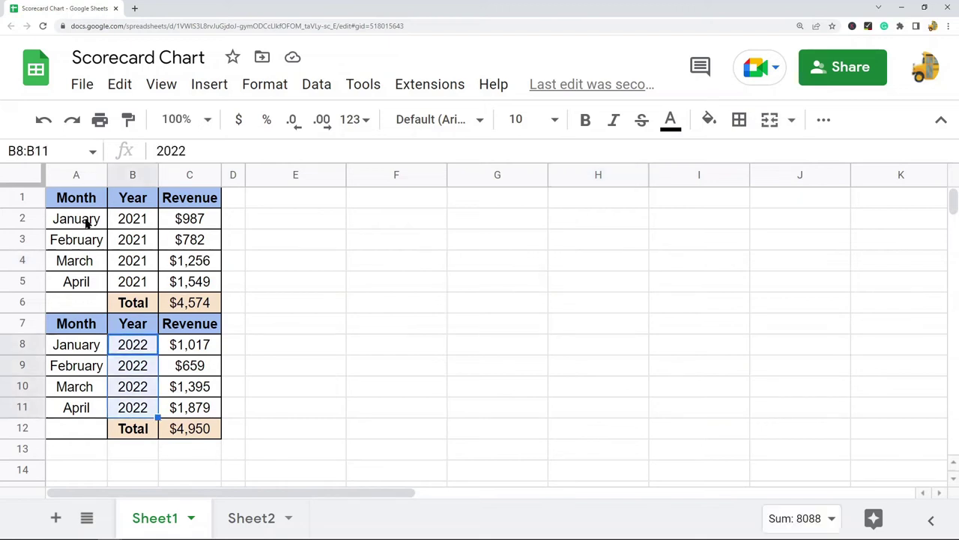
{"action": "left_click_drag", "start_coordinate": [86, 218], "coordinate": [82, 285]}
{"action": "left_click_drag", "start_coordinate": [79, 346], "coordinate": [81, 407]}
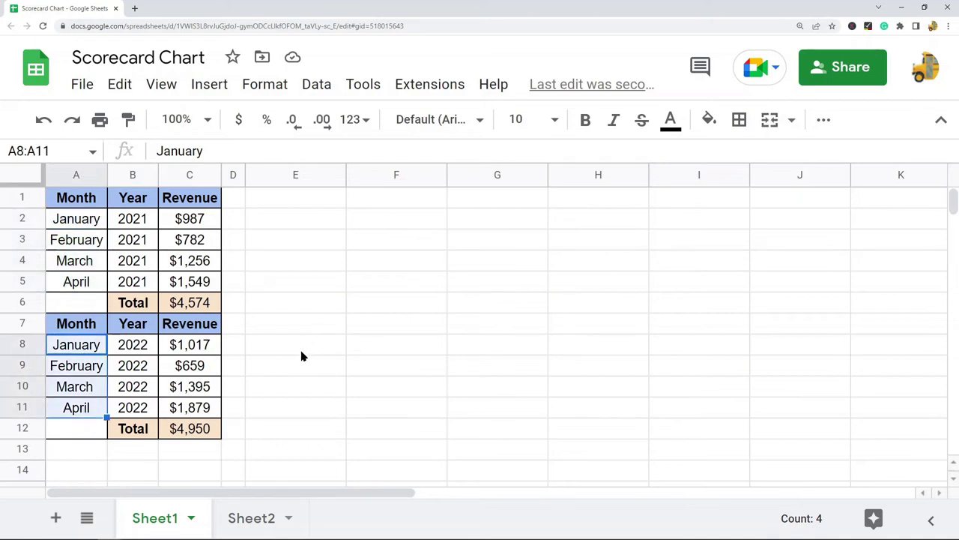
Insert a chart with empty cell E1 selected and set its type to Scorecard chart.
{"action": "left_click", "coordinate": [296, 202]}
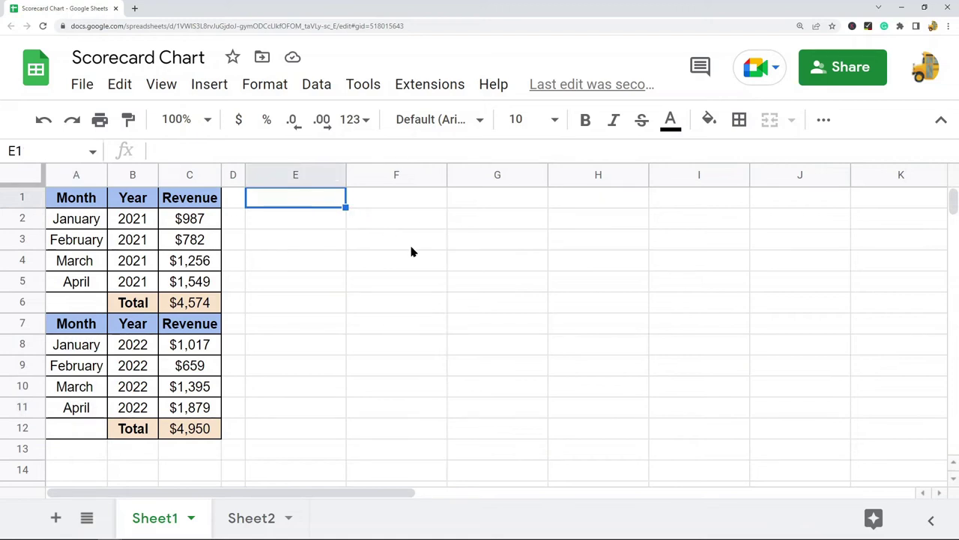
{"action": "left_click", "coordinate": [209, 87]}
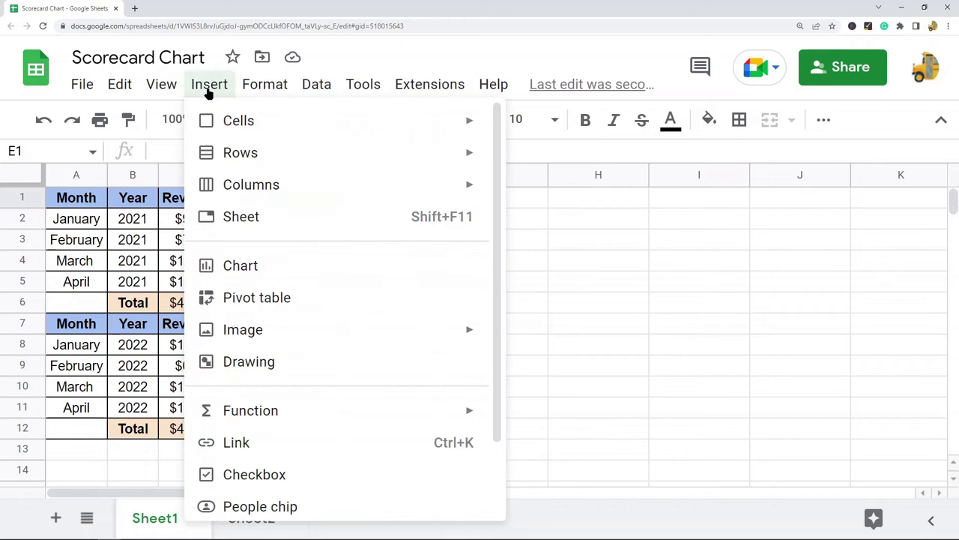
{"action": "left_click", "coordinate": [266, 277]}
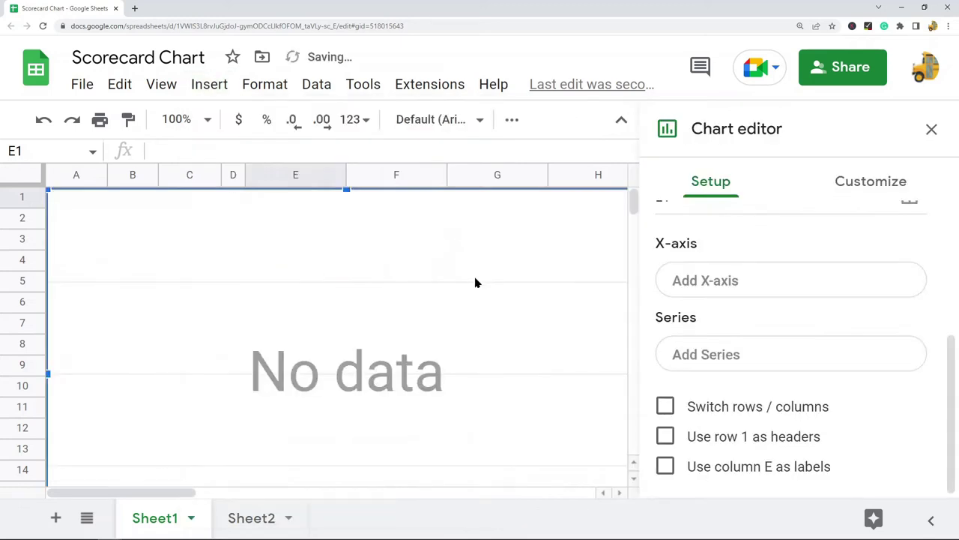
{"action": "scroll", "coordinate": [787, 255], "scroll_direction": "up", "scroll_amount": 5}
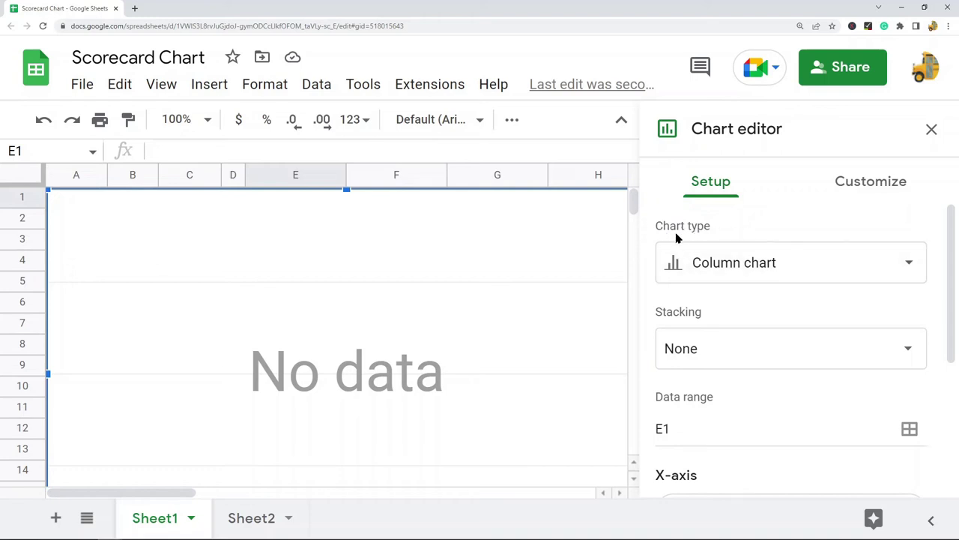
{"action": "left_click", "coordinate": [723, 268]}
{"action": "scroll", "coordinate": [817, 322], "scroll_direction": "down", "scroll_amount": 8}
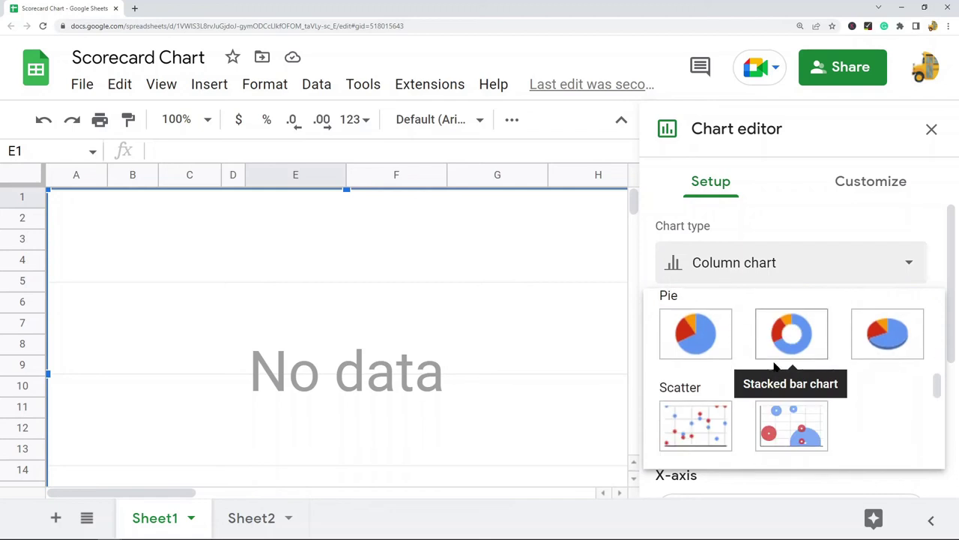
{"action": "scroll", "coordinate": [773, 360], "scroll_direction": "down", "scroll_amount": 6}
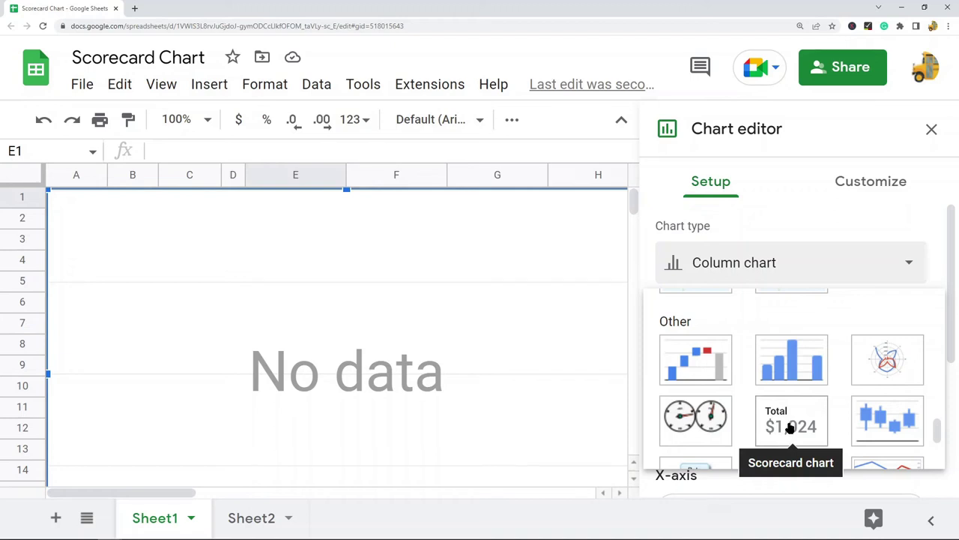
{"action": "left_click", "coordinate": [790, 427]}
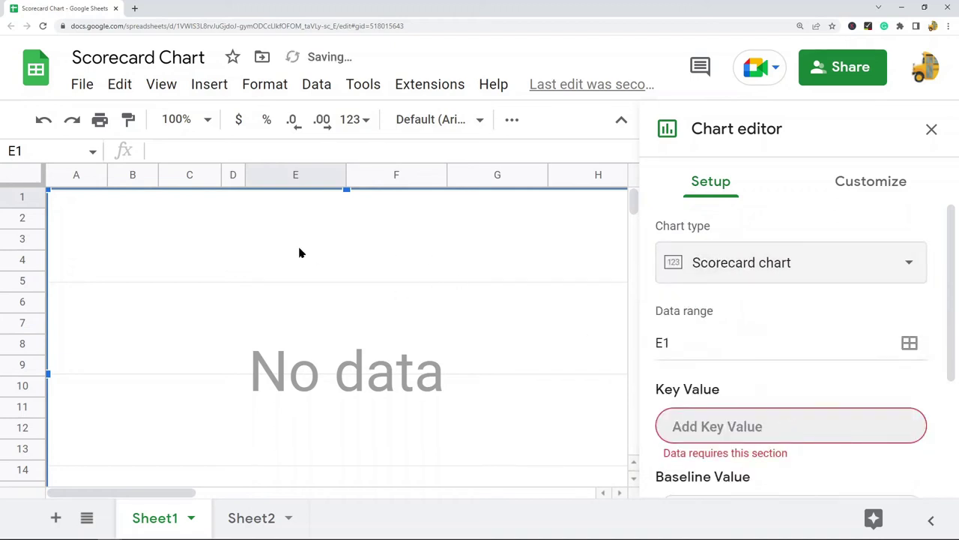
Shrink the empty scorecard chart and place it beside the revenue tables, across columns E to G and about rows 1 to 9.
{"action": "left_click_drag", "start_coordinate": [53, 192], "coordinate": [298, 197]}
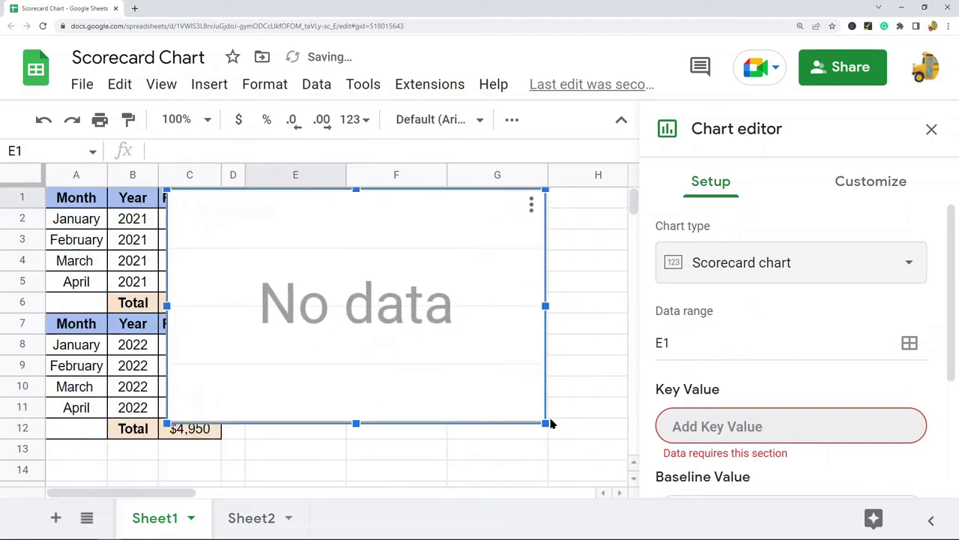
{"action": "left_click_drag", "start_coordinate": [544, 423], "coordinate": [467, 375]}
{"action": "left_click_drag", "start_coordinate": [272, 282], "coordinate": [342, 281]}
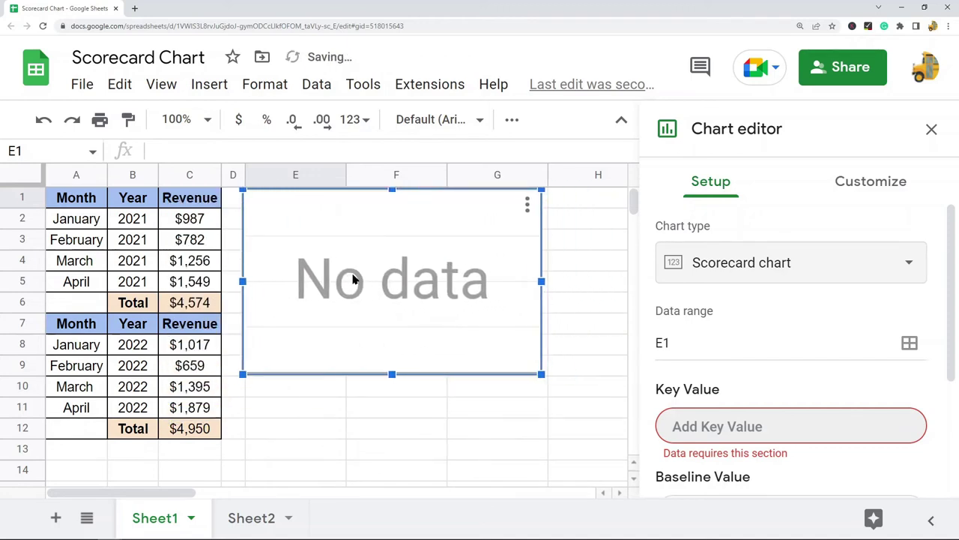
Set the scorecard's key value to the 2022 revenue total in Sheet1!C12.
{"action": "scroll", "coordinate": [765, 352], "scroll_direction": "down", "scroll_amount": 2}
{"action": "scroll", "coordinate": [742, 300], "scroll_direction": "up", "scroll_amount": 1}
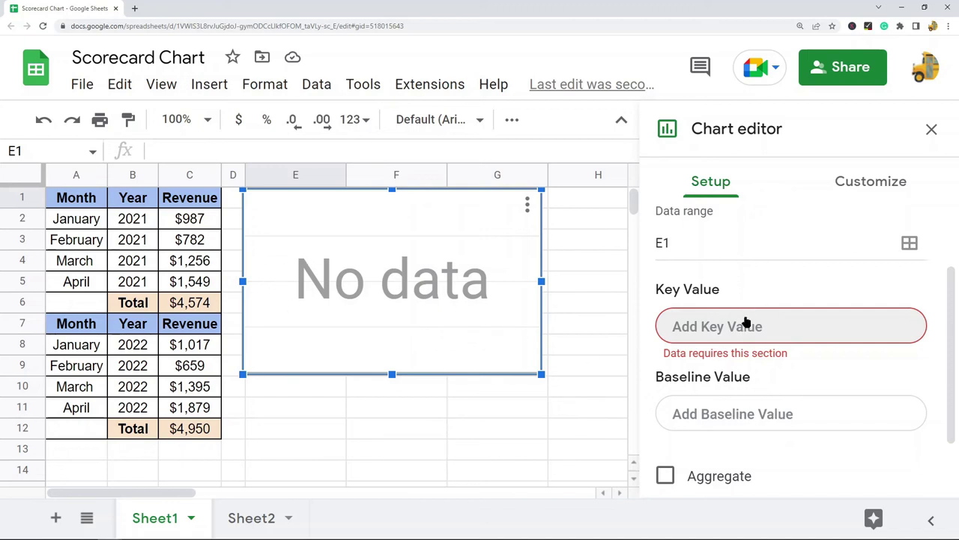
{"action": "scroll", "coordinate": [765, 307], "scroll_direction": "up", "scroll_amount": 1}
{"action": "scroll", "coordinate": [742, 296], "scroll_direction": "down", "scroll_amount": 2}
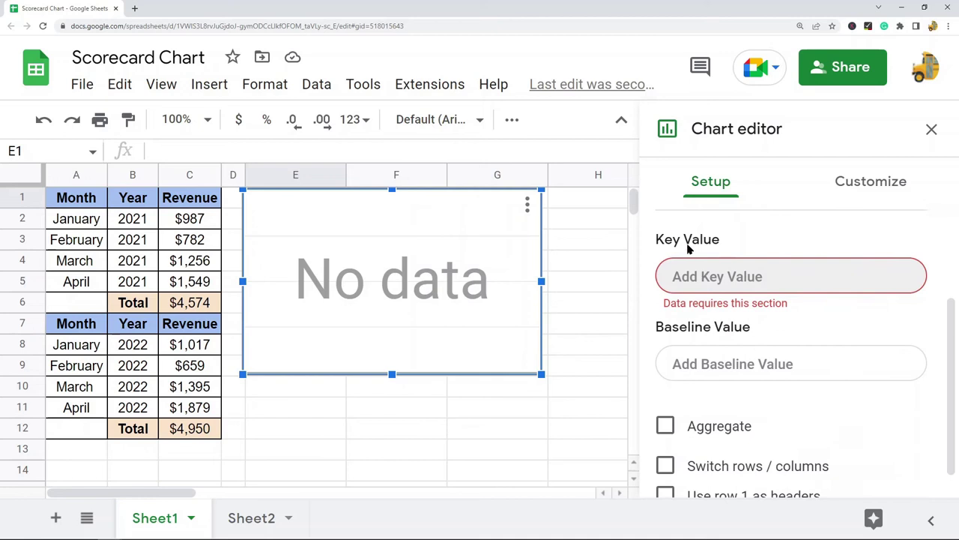
{"action": "left_click", "coordinate": [717, 278]}
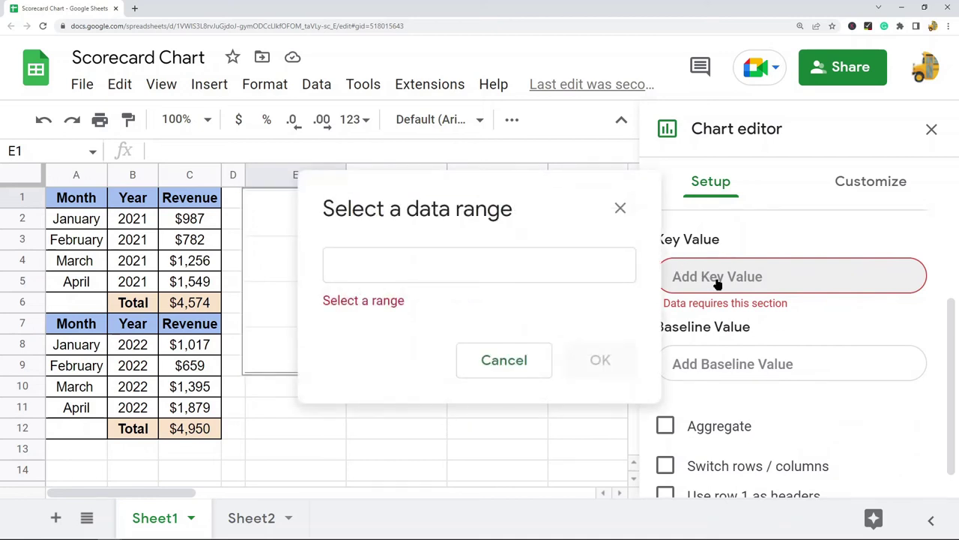
{"action": "left_click", "coordinate": [455, 269]}
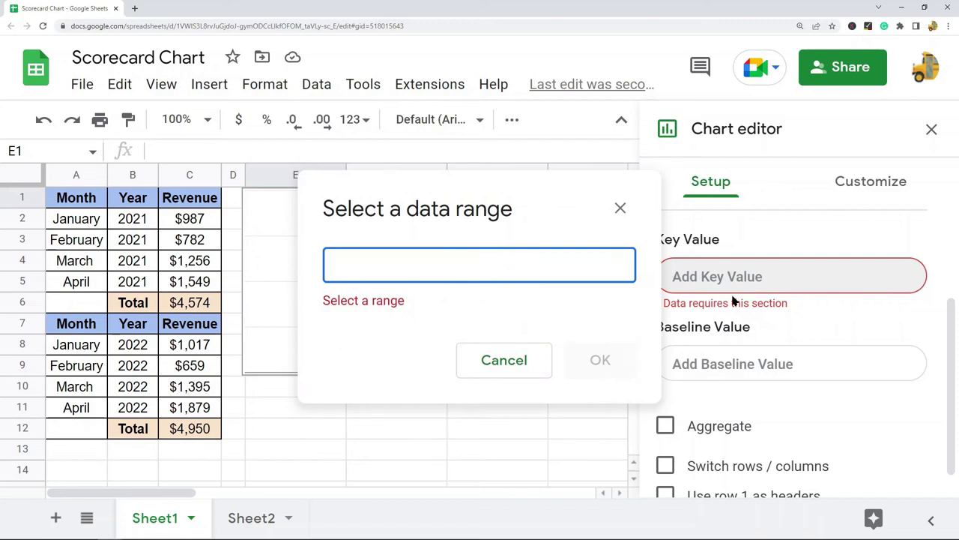
{"action": "left_click", "coordinate": [199, 435]}
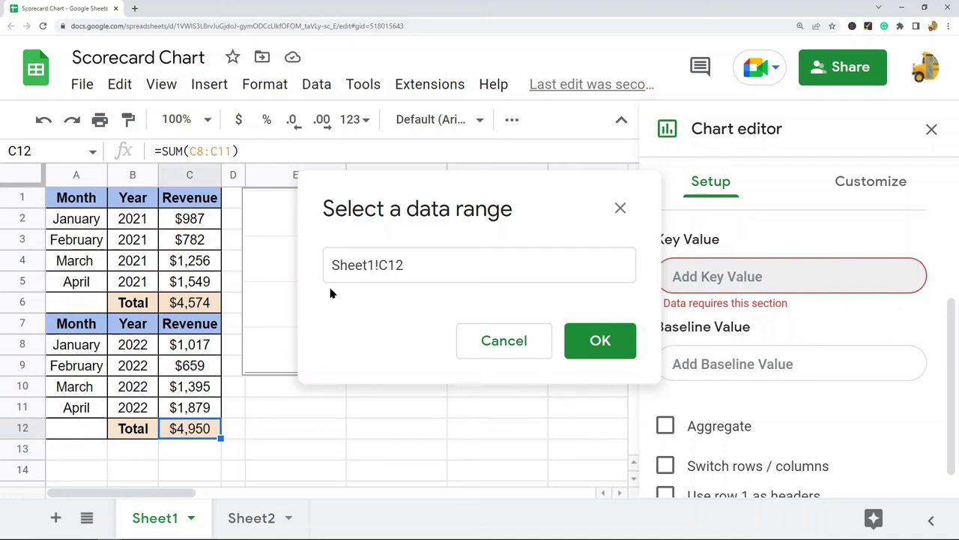
{"action": "left_click", "coordinate": [581, 347]}
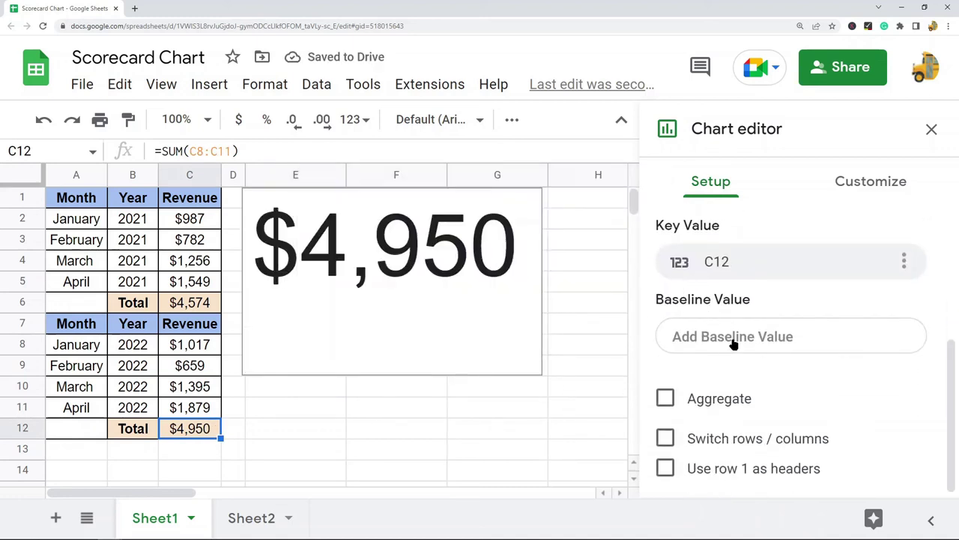
Set the scorecard's baseline value to the 2021 revenue total in Sheet1!C6.
{"action": "left_click", "coordinate": [721, 339]}
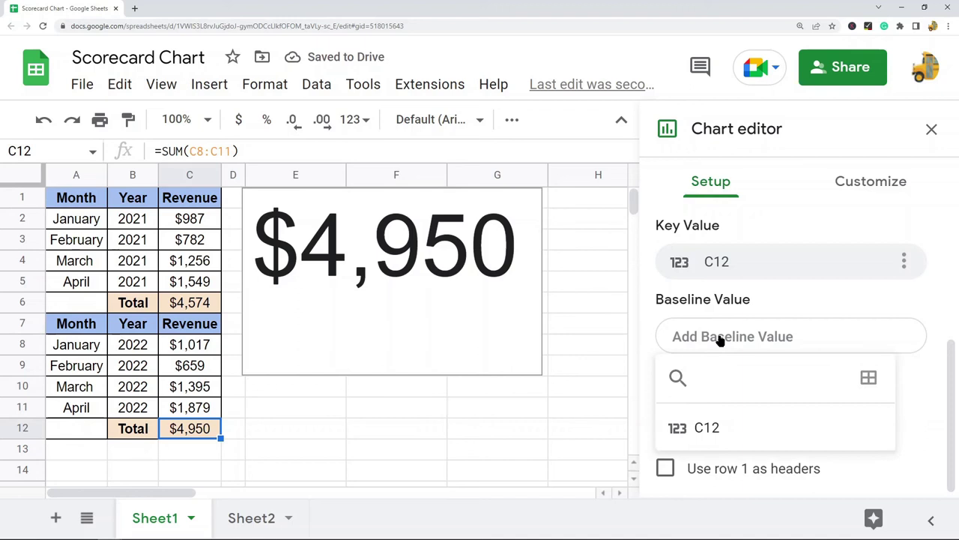
{"action": "left_click", "coordinate": [868, 379]}
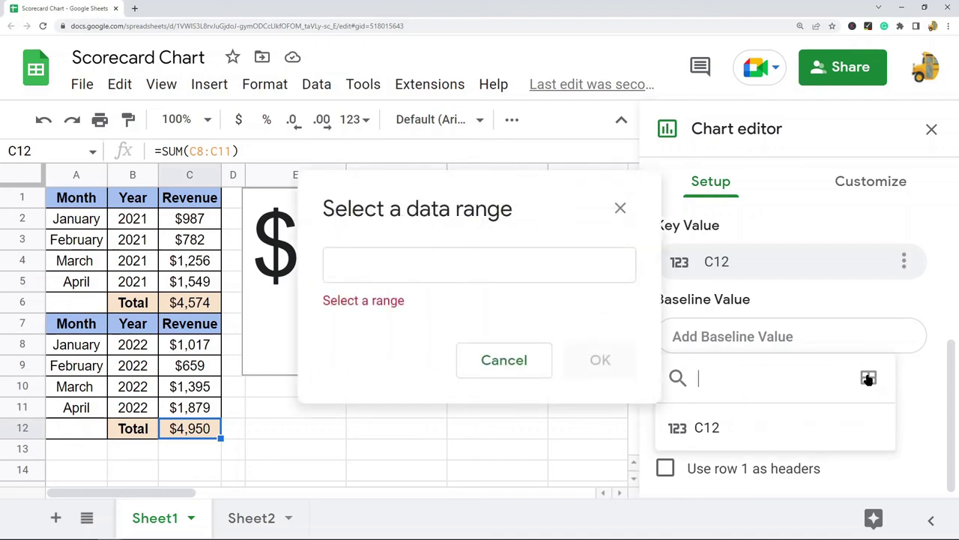
{"action": "left_click", "coordinate": [200, 304]}
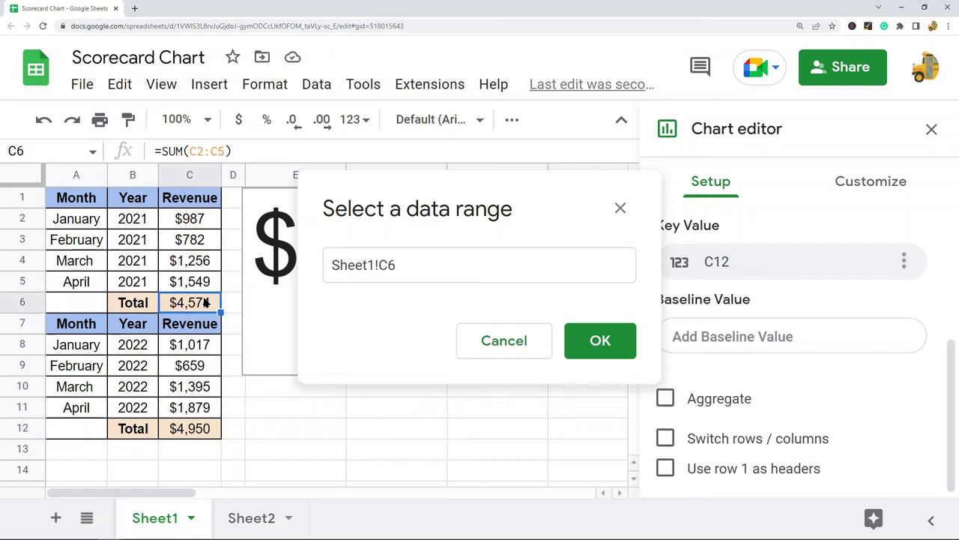
{"action": "left_click", "coordinate": [599, 341]}
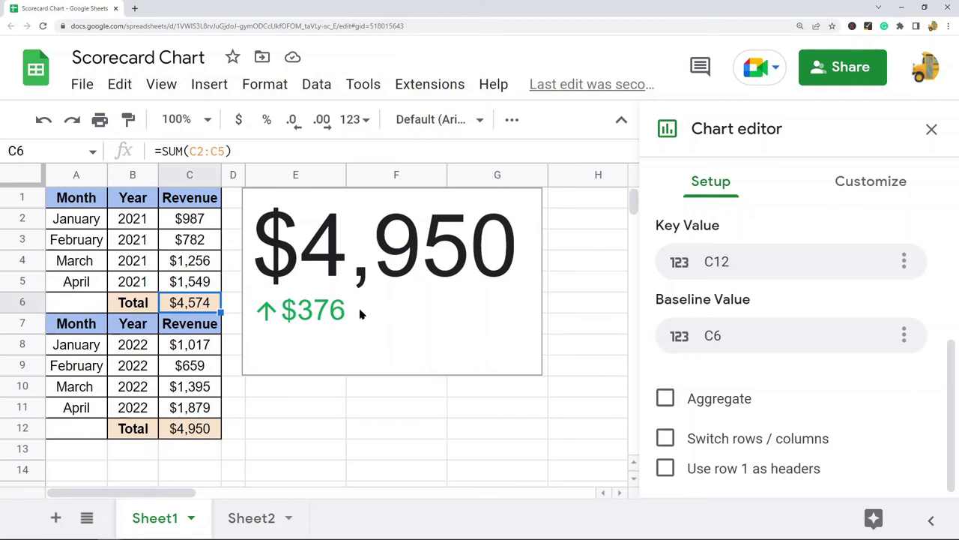
Show the scorecard's baseline comparison to the key value as Percentage change.
{"action": "scroll", "coordinate": [389, 324], "scroll_direction": "down", "scroll_amount": 2}
{"action": "scroll", "coordinate": [685, 397], "scroll_direction": "down", "scroll_amount": 1}
{"action": "scroll", "coordinate": [439, 297], "scroll_direction": "up", "scroll_amount": 2}
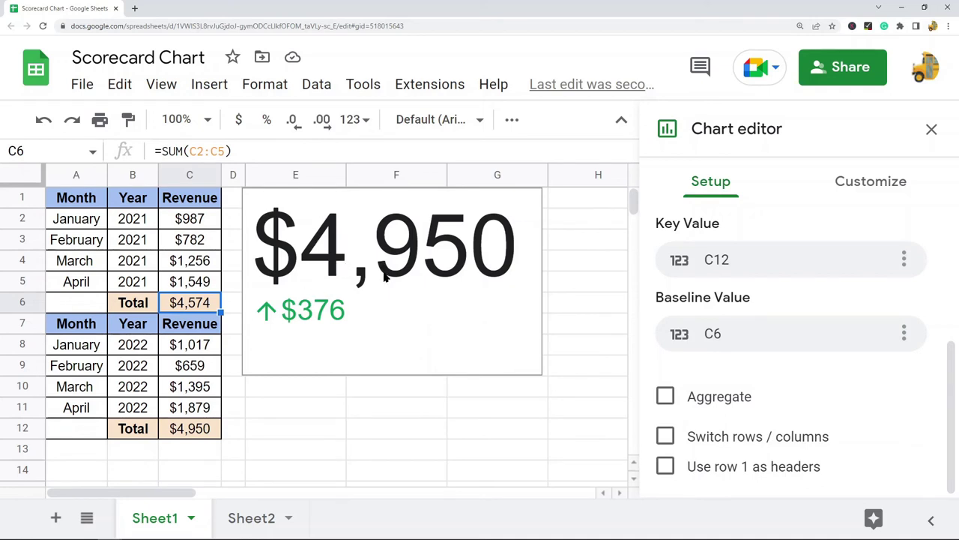
{"action": "left_click", "coordinate": [878, 185]}
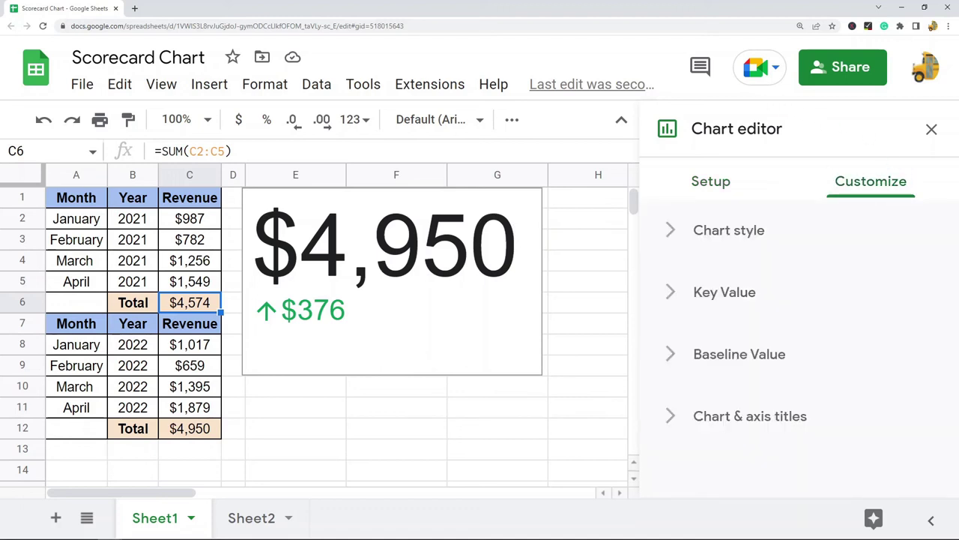
{"action": "left_click", "coordinate": [725, 358]}
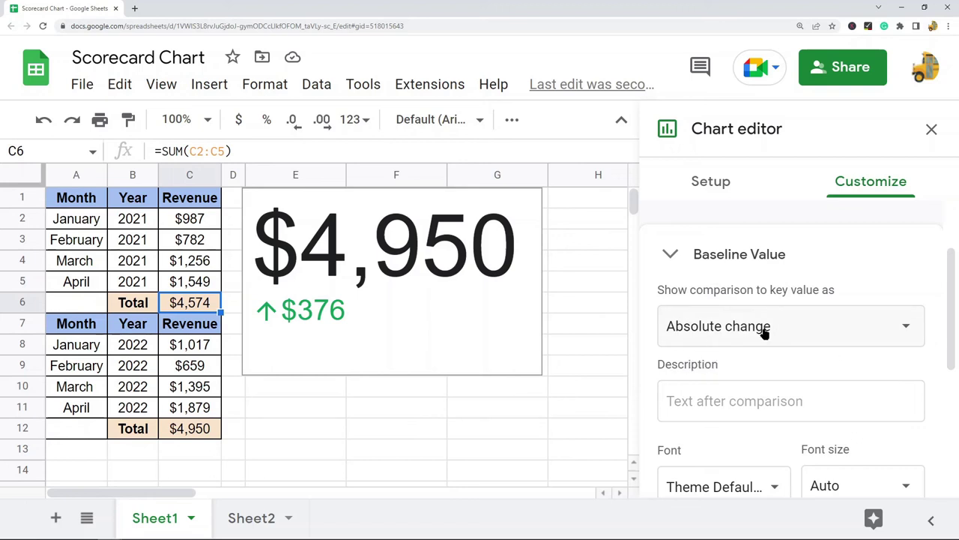
{"action": "left_click", "coordinate": [801, 332]}
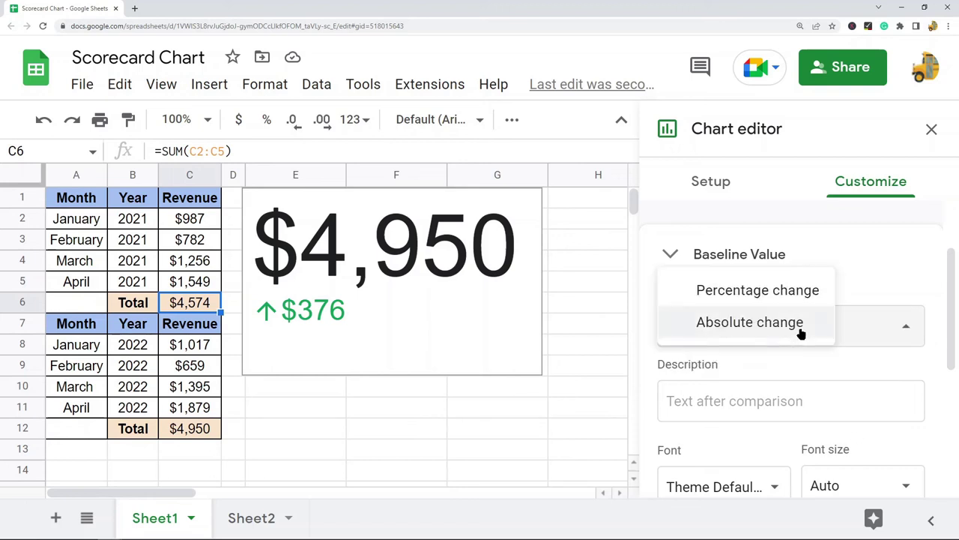
{"action": "left_click", "coordinate": [781, 294]}
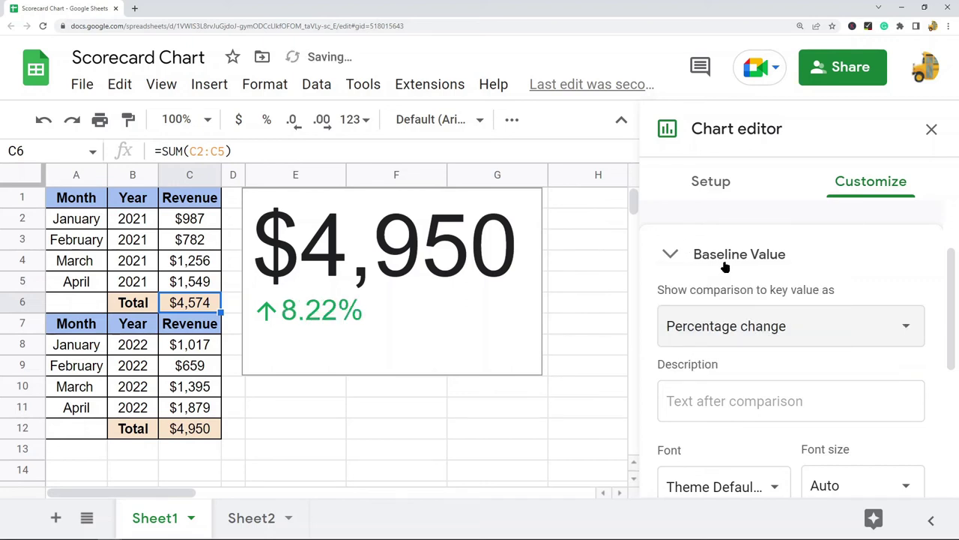
{"action": "left_click", "coordinate": [684, 255]}
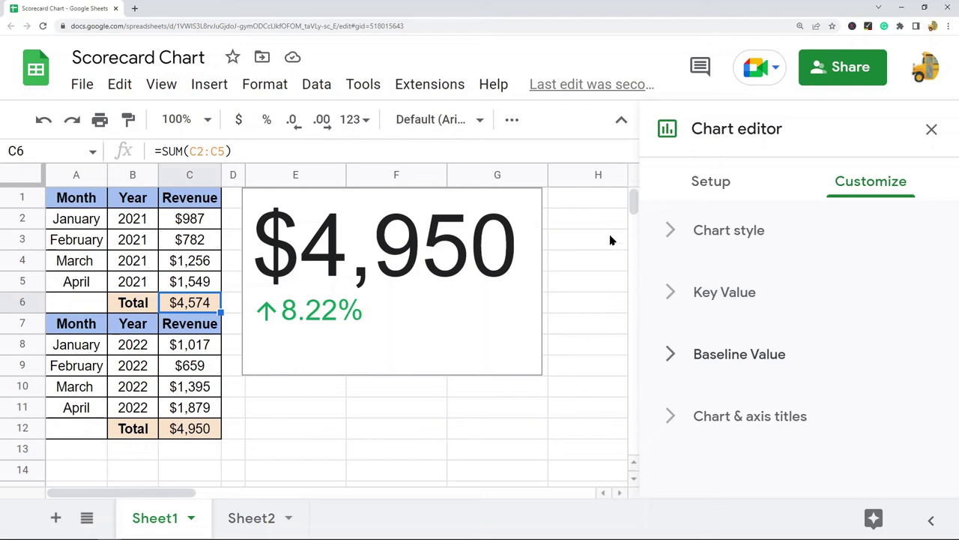
Delete the existing scorecard chart on Sheet2 and return to Sheet1.
{"action": "left_click", "coordinate": [724, 185]}
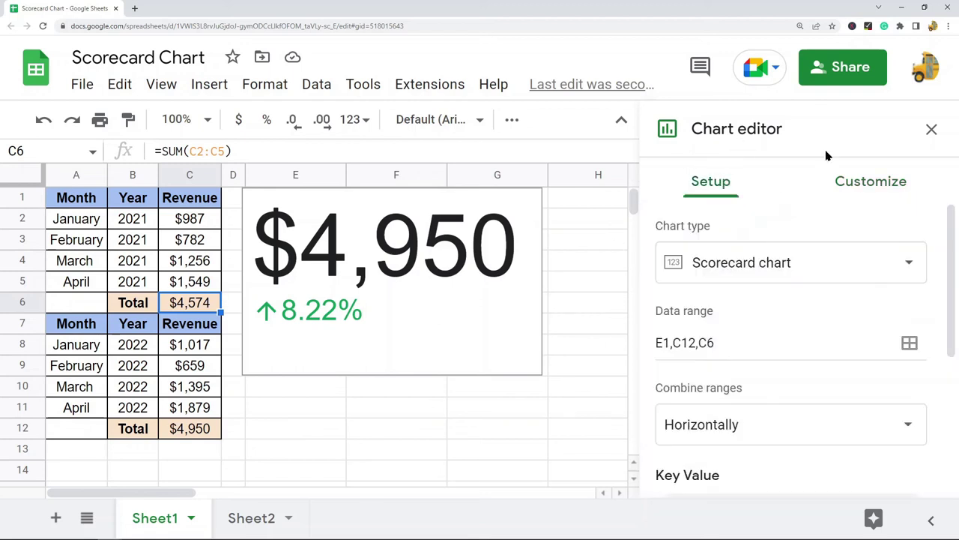
{"action": "left_click", "coordinate": [145, 306]}
{"action": "left_click", "coordinate": [196, 304]}
{"action": "key", "text": "ctrl+shift+Page_Down"}
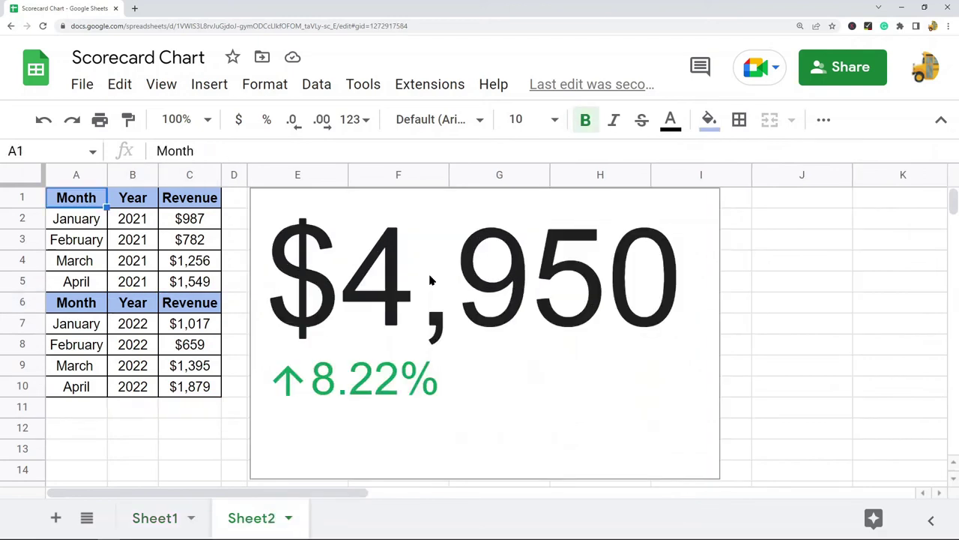
{"action": "left_click", "coordinate": [459, 300]}
{"action": "key", "text": "Delete"}
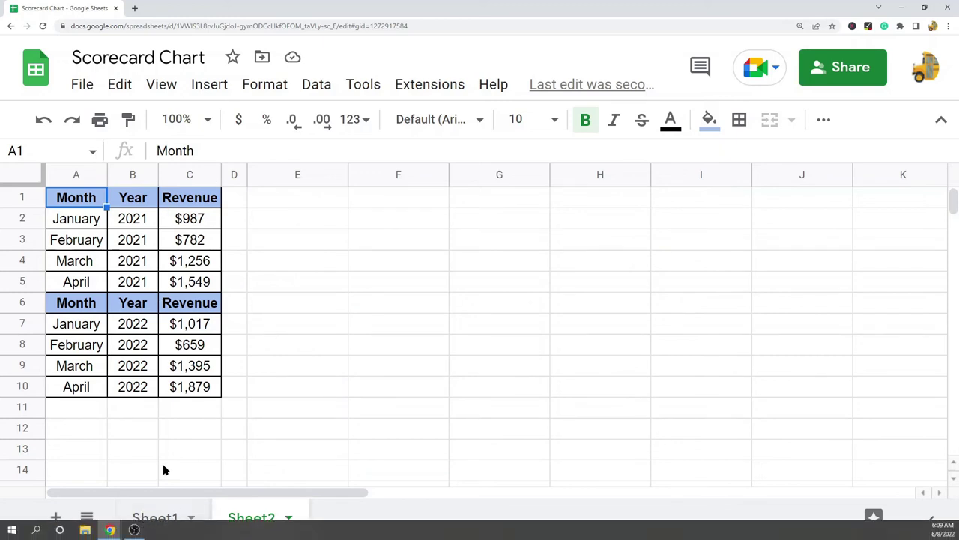
{"action": "left_click", "coordinate": [157, 516]}
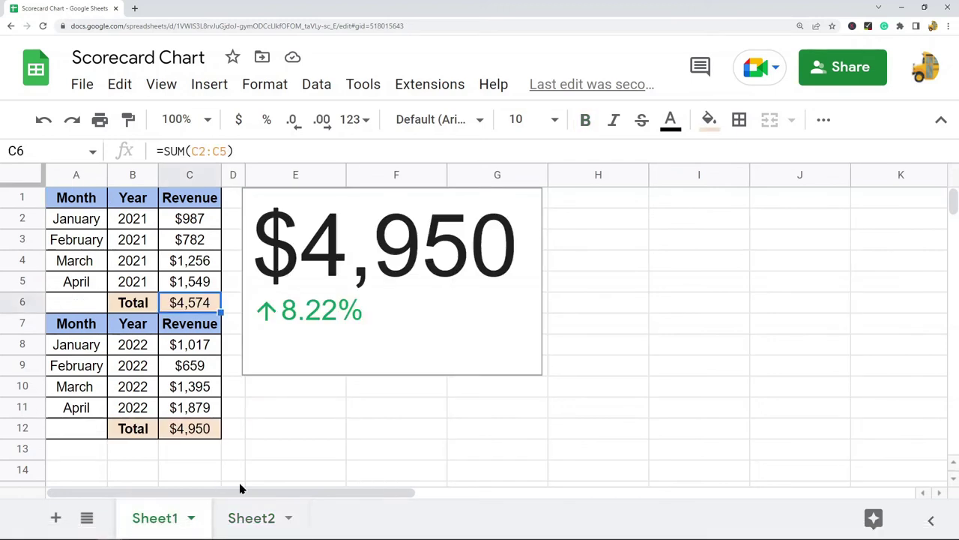
Insert a new chart on Sheet2 with the empty cell E1 selected.
{"action": "left_click", "coordinate": [251, 517]}
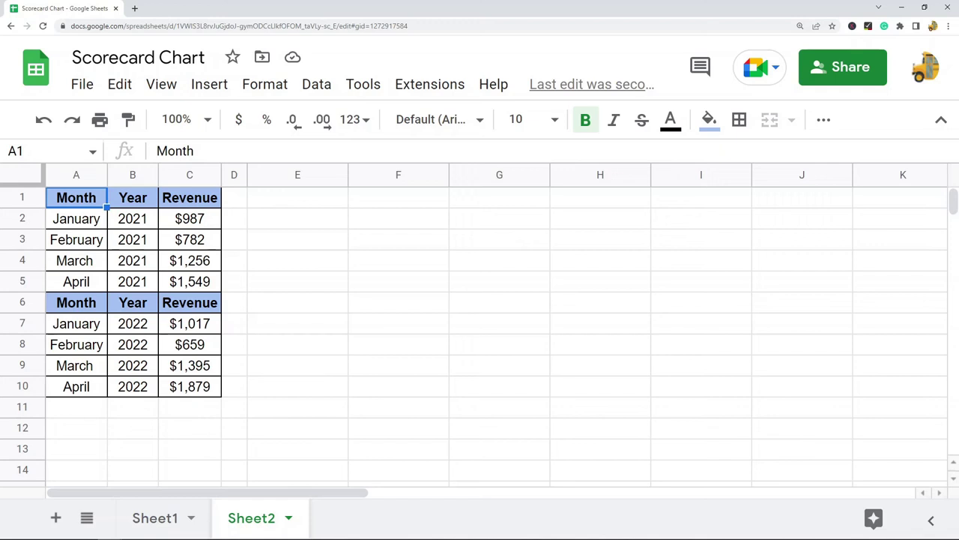
{"action": "left_click", "coordinate": [294, 203]}
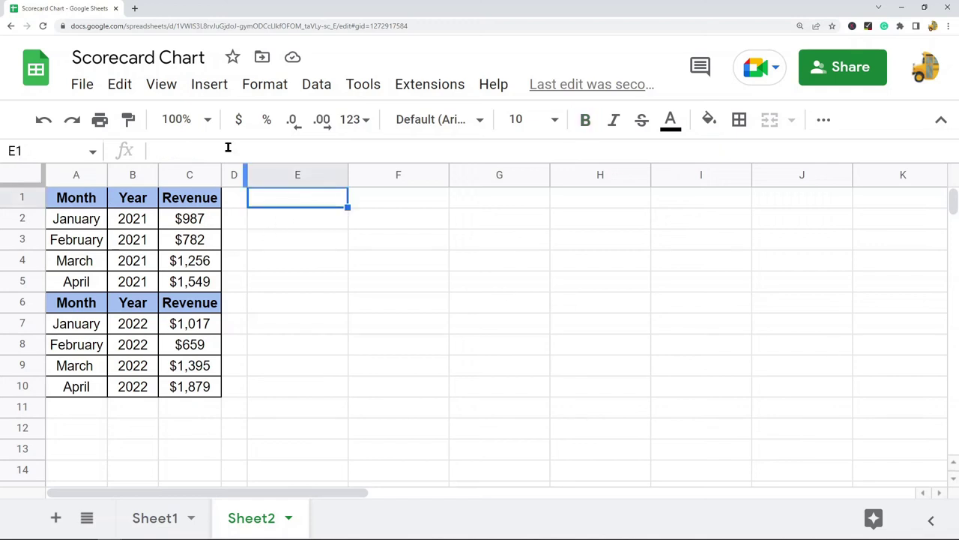
{"action": "left_click", "coordinate": [214, 86]}
{"action": "left_click", "coordinate": [272, 264]}
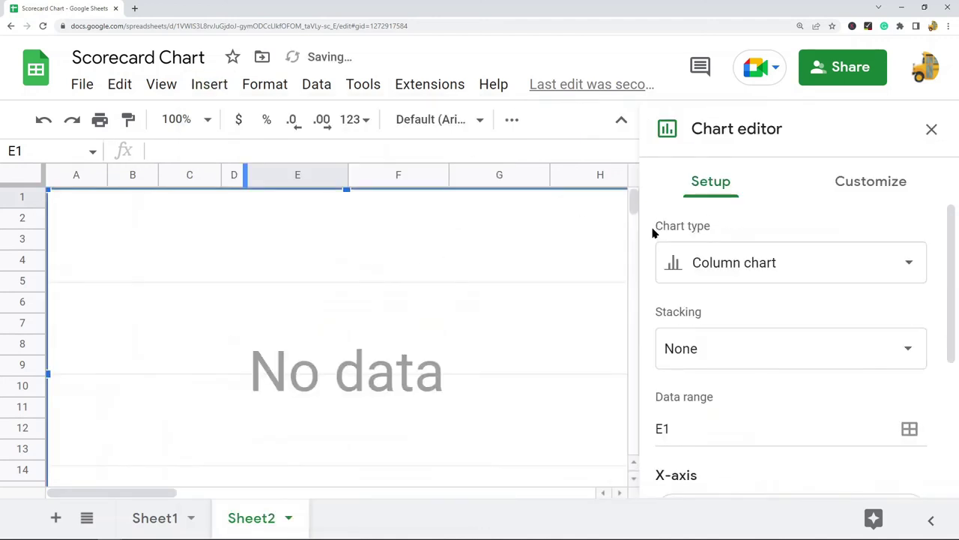
Change the chart type to Scorecard chart, place it beside the data at column E, and shrink it to about row 11.
{"action": "left_click", "coordinate": [729, 265]}
{"action": "scroll", "coordinate": [810, 408], "scroll_direction": "down", "scroll_amount": 10}
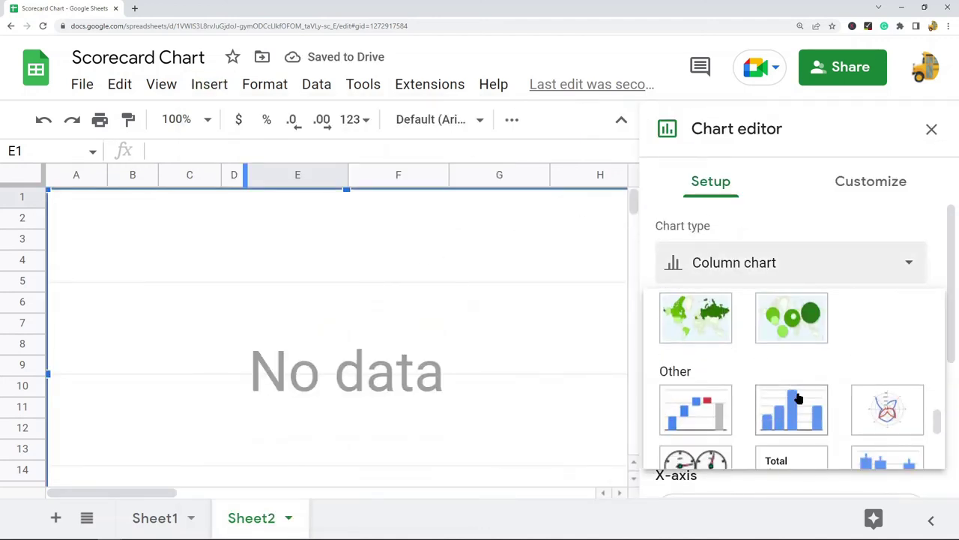
{"action": "scroll", "coordinate": [805, 379], "scroll_direction": "up", "scroll_amount": 3}
{"action": "scroll", "coordinate": [807, 328], "scroll_direction": "down", "scroll_amount": 1}
{"action": "left_click", "coordinate": [807, 329]}
{"action": "left_click_drag", "start_coordinate": [53, 197], "coordinate": [447, 334]}
{"action": "left_click_drag", "start_coordinate": [509, 424], "coordinate": [443, 263]}
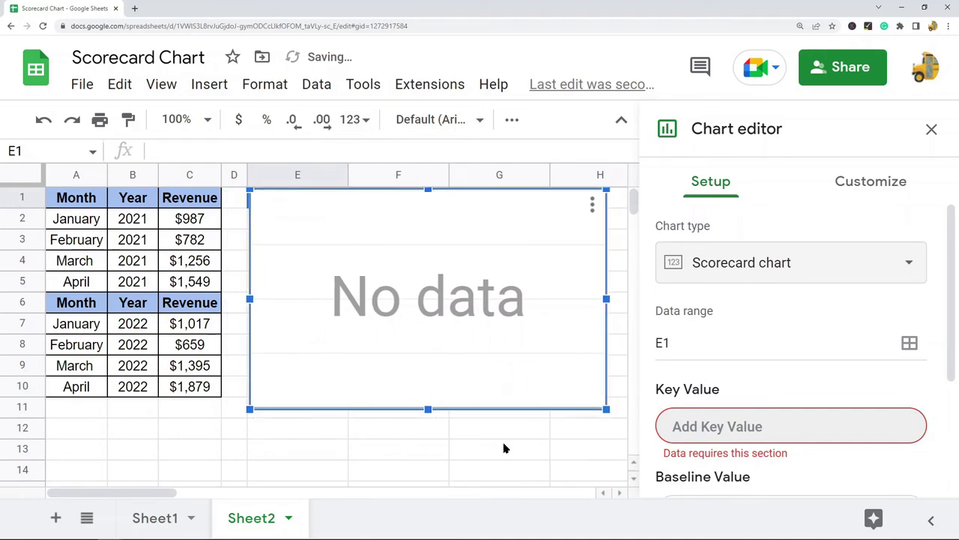
Set the scorecard's key value to the 2022 monthly revenues in Sheet2!C7:C10.
{"action": "scroll", "coordinate": [730, 325], "scroll_direction": "down", "scroll_amount": 2}
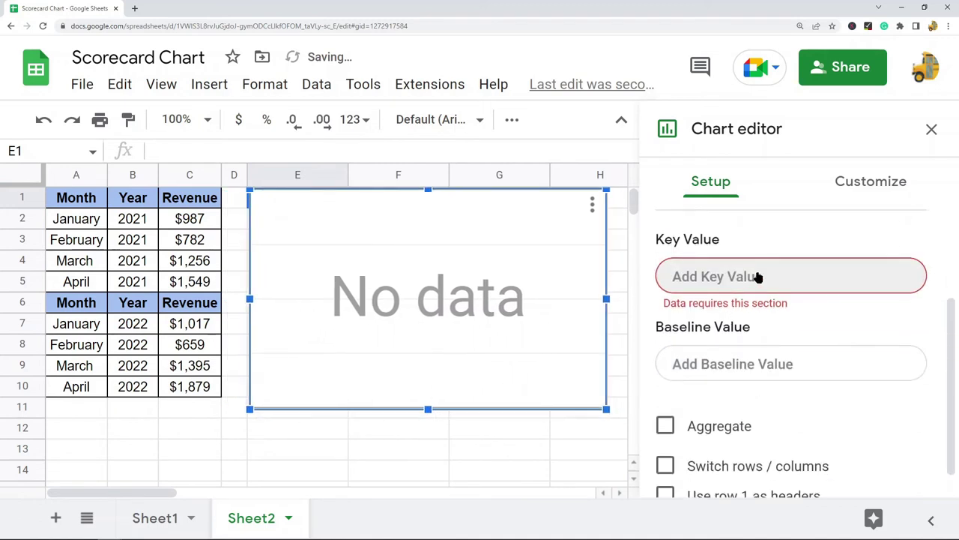
{"action": "left_click", "coordinate": [758, 277]}
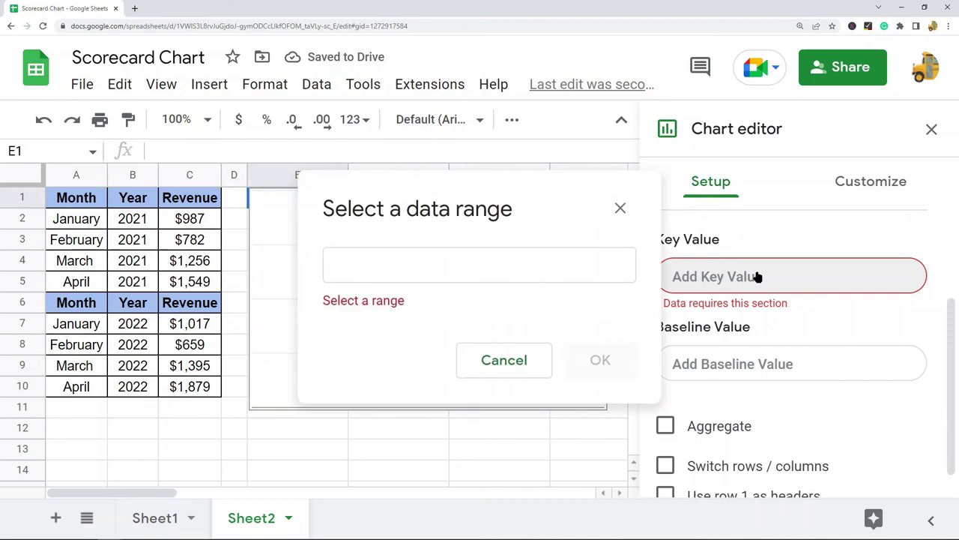
{"action": "left_click", "coordinate": [404, 263]}
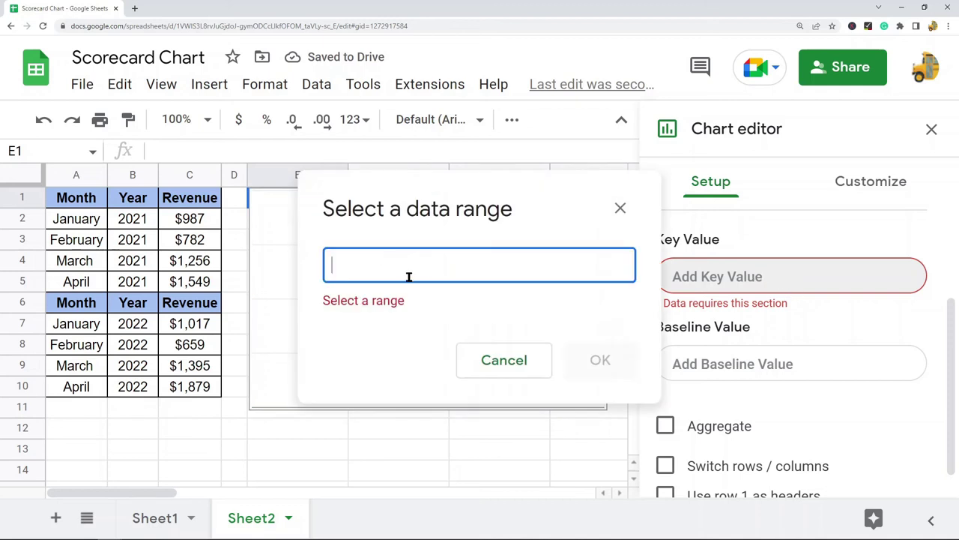
{"action": "left_click", "coordinate": [192, 330]}
{"action": "left_click", "coordinate": [201, 391], "text": "shift"}
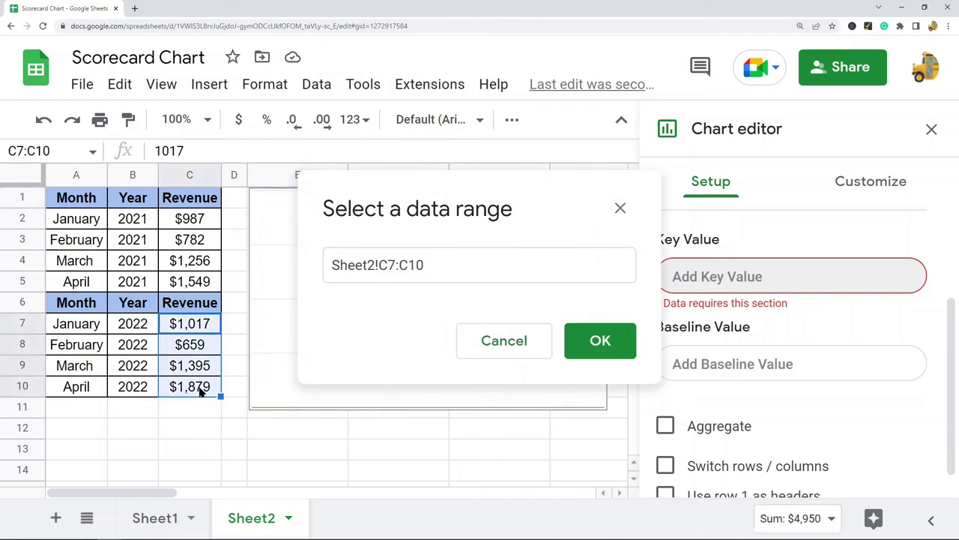
{"action": "left_click", "coordinate": [582, 333]}
Set the scorecard's baseline value to the 2021 monthly revenues in Sheet2!C2:C5.
{"action": "scroll", "coordinate": [744, 329], "scroll_direction": "down", "scroll_amount": 1}
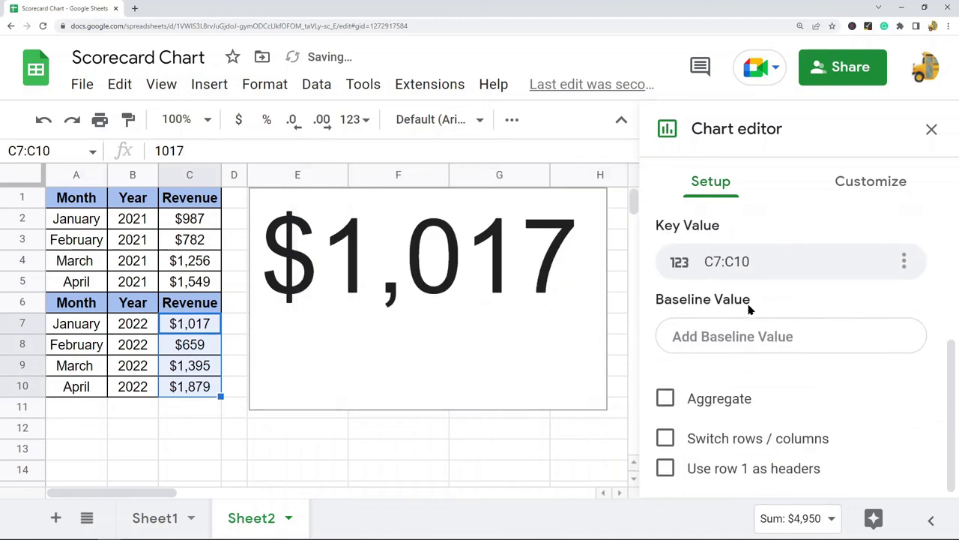
{"action": "left_click", "coordinate": [741, 341]}
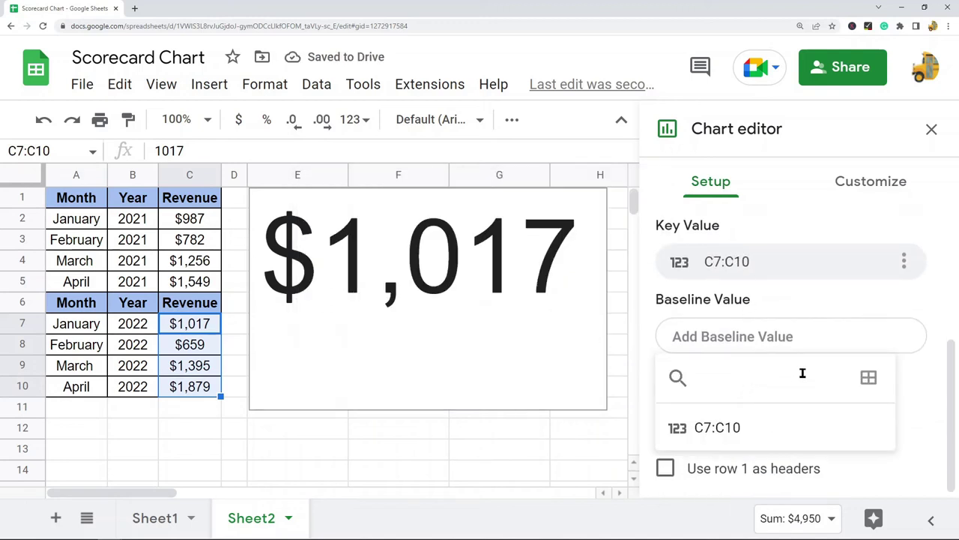
{"action": "left_click", "coordinate": [869, 380]}
{"action": "left_click_drag", "start_coordinate": [203, 222], "coordinate": [201, 283]}
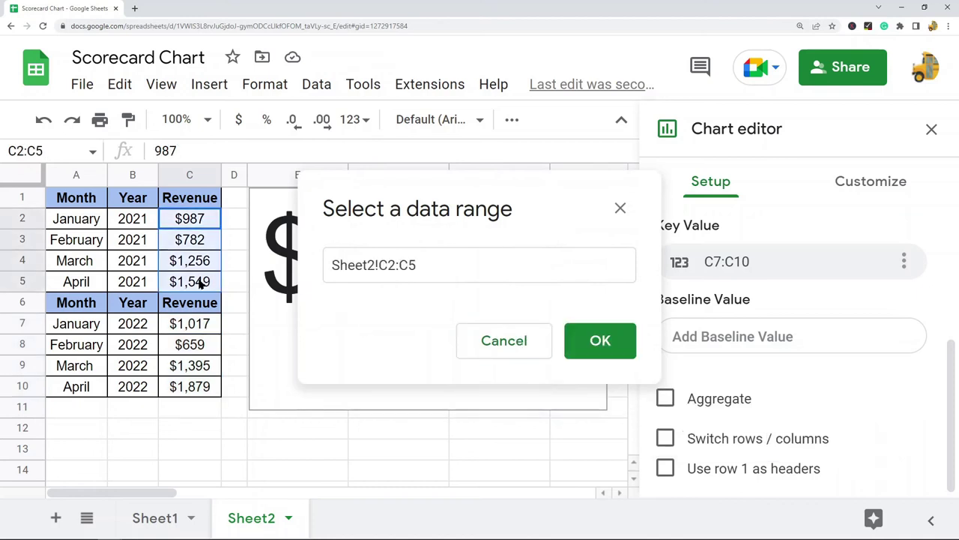
{"action": "left_click", "coordinate": [615, 342]}
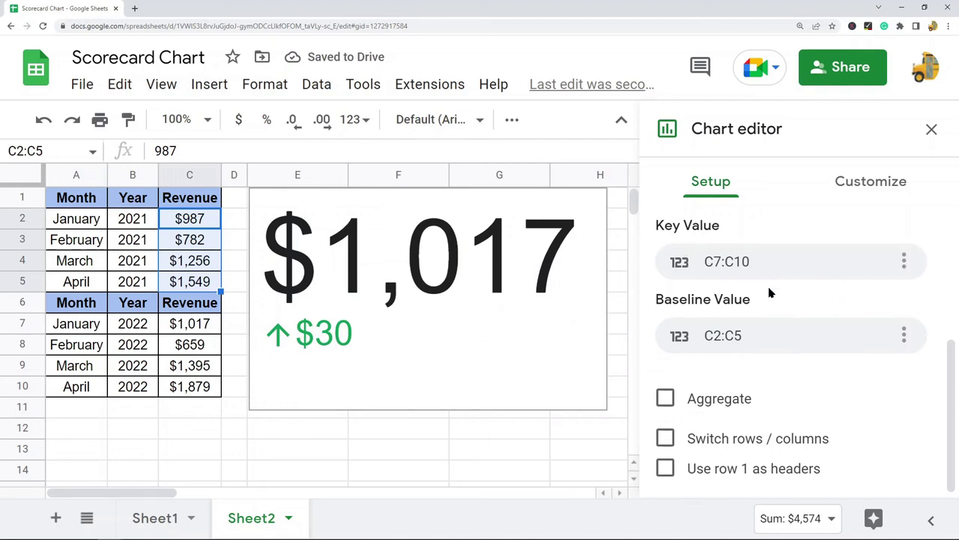
Aggregate the scorecard's key and baseline values using Sum.
{"action": "left_click", "coordinate": [664, 399]}
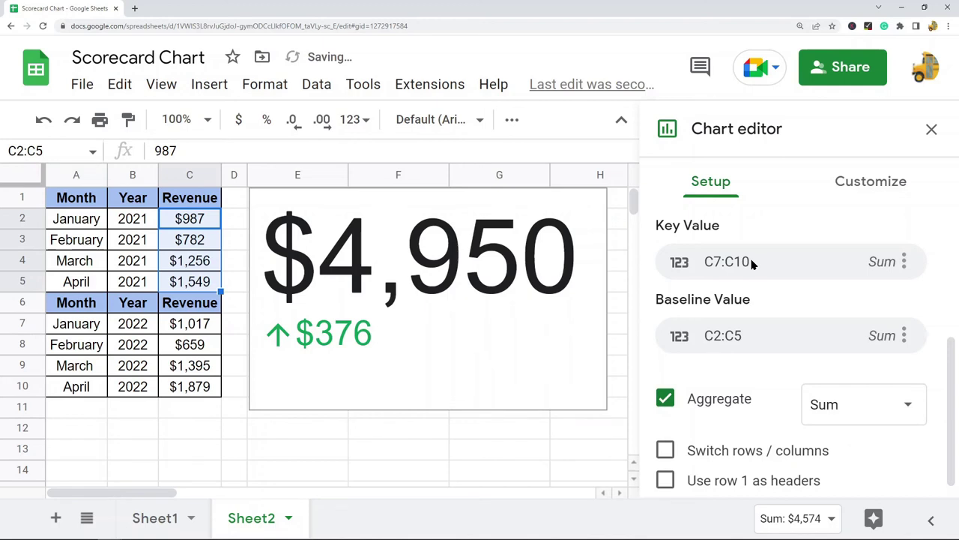
{"action": "left_click", "coordinate": [856, 404]}
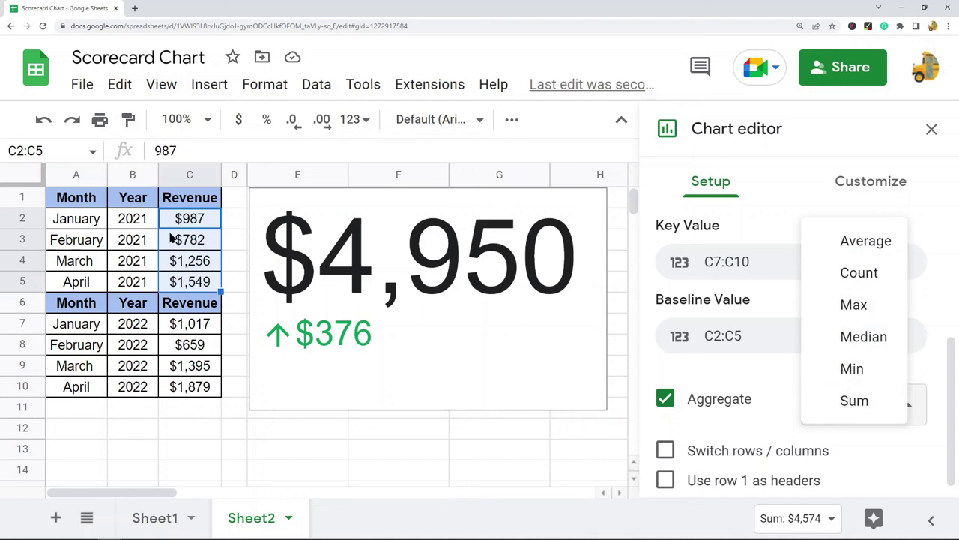
{"action": "left_click", "coordinate": [852, 409]}
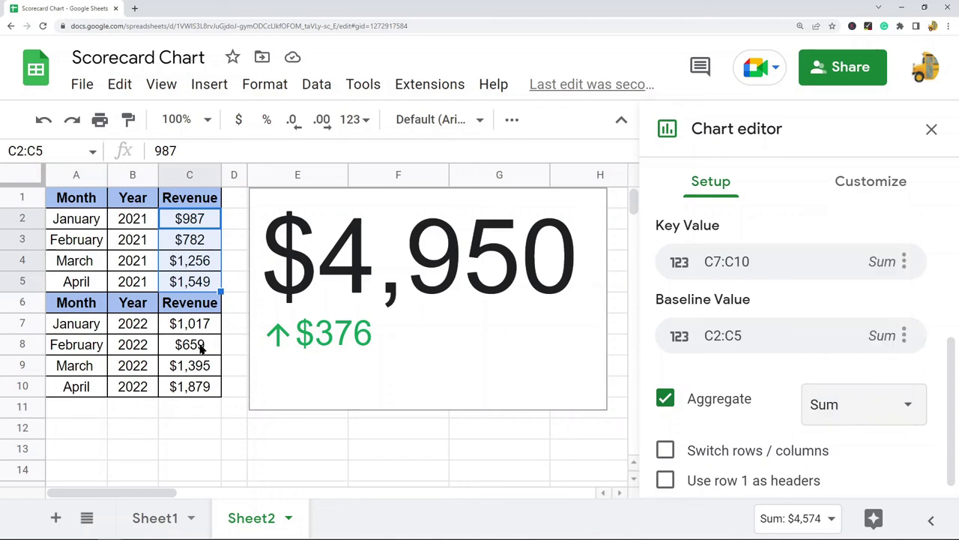
Compare the scorecard on Sheet1 with the aggregated scorecard on Sheet2.
{"action": "left_click", "coordinate": [150, 519]}
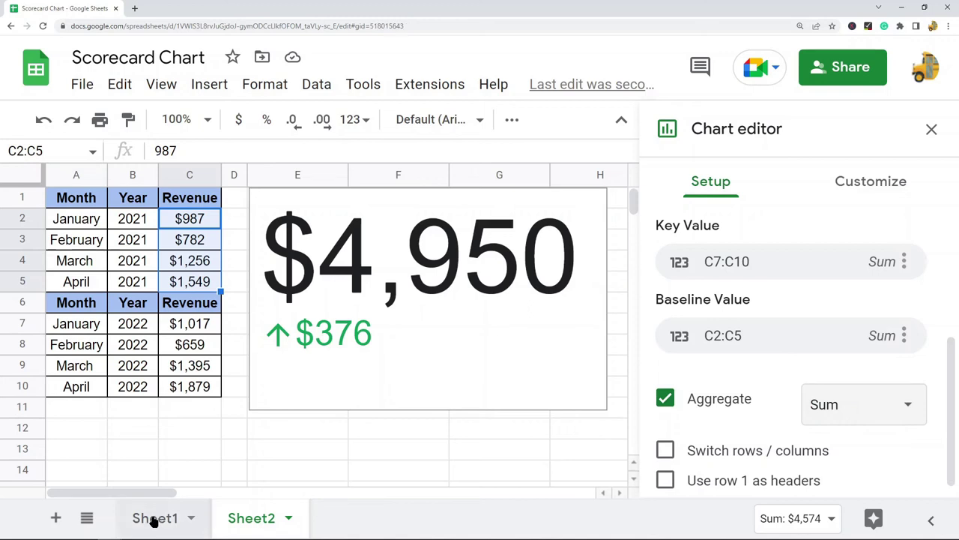
{"action": "left_click", "coordinate": [258, 520]}
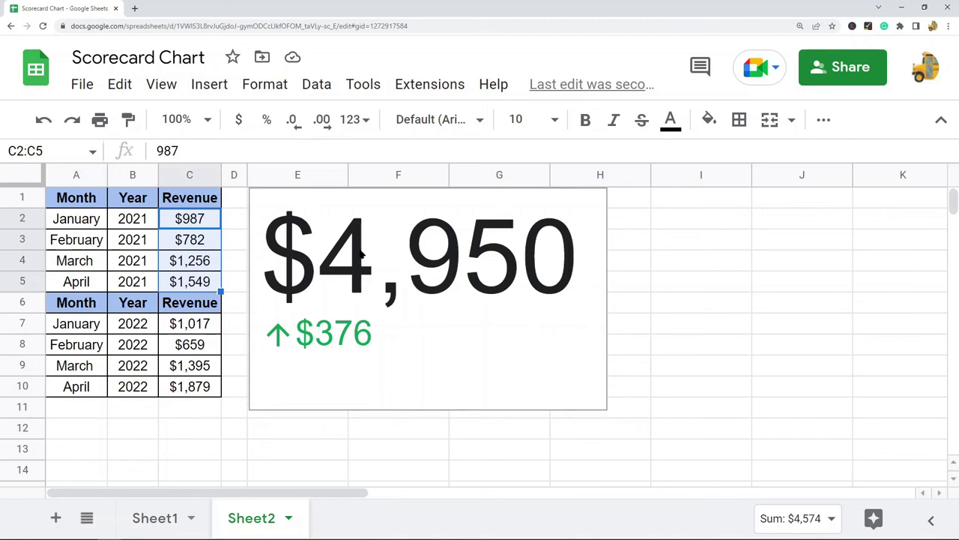
{"action": "left_click", "coordinate": [160, 517]}
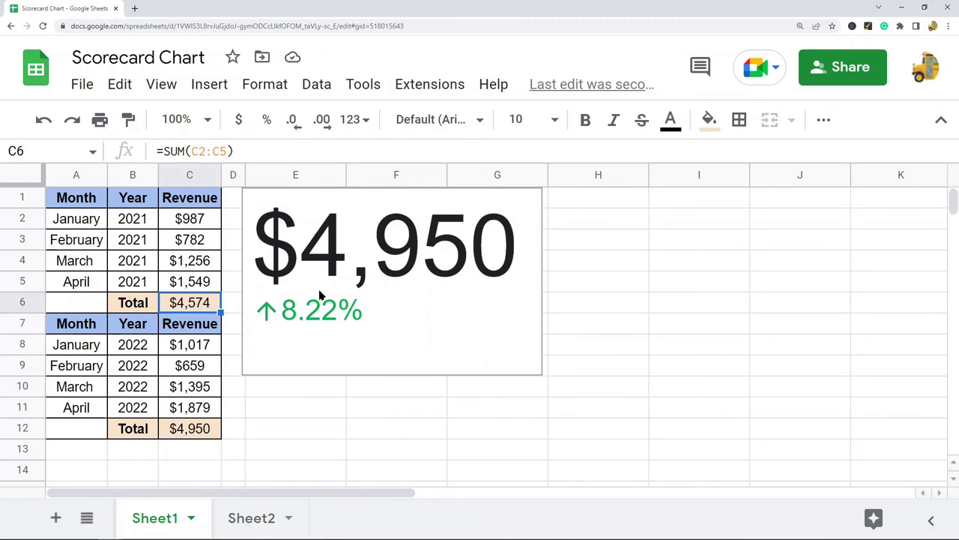
{"action": "left_click", "coordinate": [253, 518]}
Examine the Sheet2 scorecard's chart style and key value customization options, including the scale factor choices.
{"action": "double_click", "coordinate": [426, 203]}
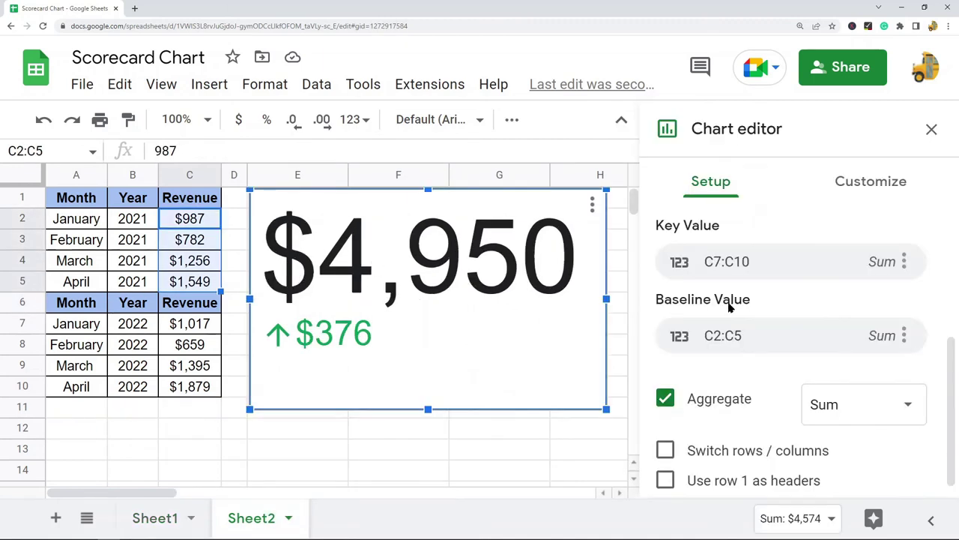
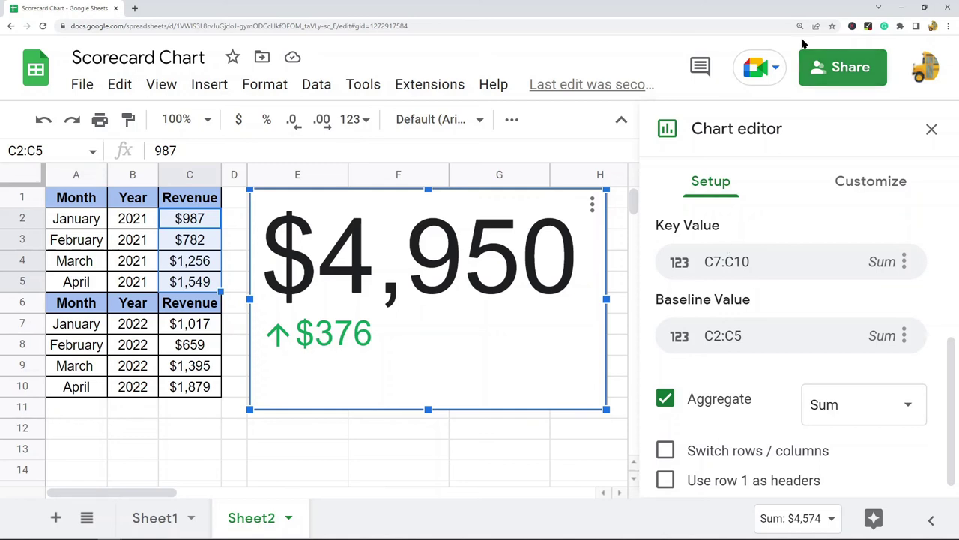
{"action": "left_click", "coordinate": [874, 182]}
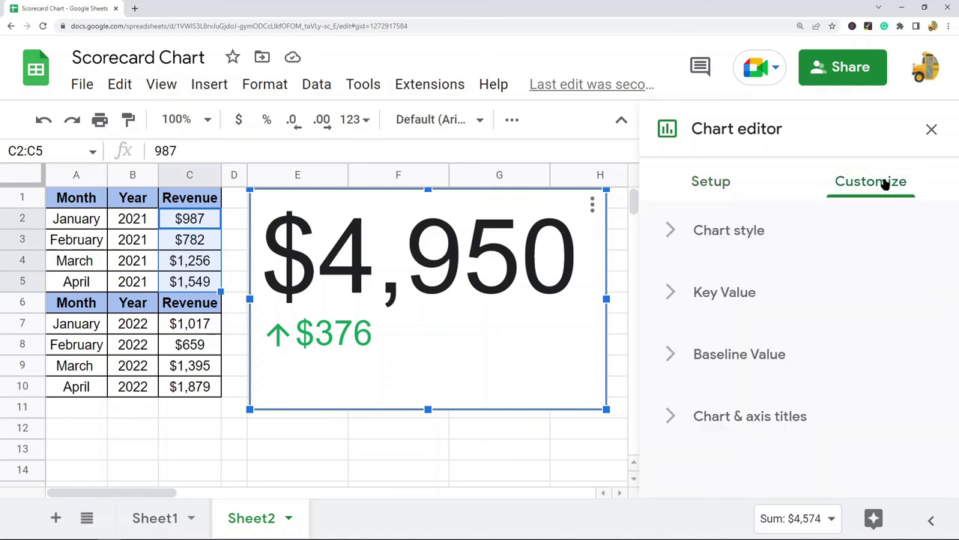
{"action": "left_click", "coordinate": [696, 228]}
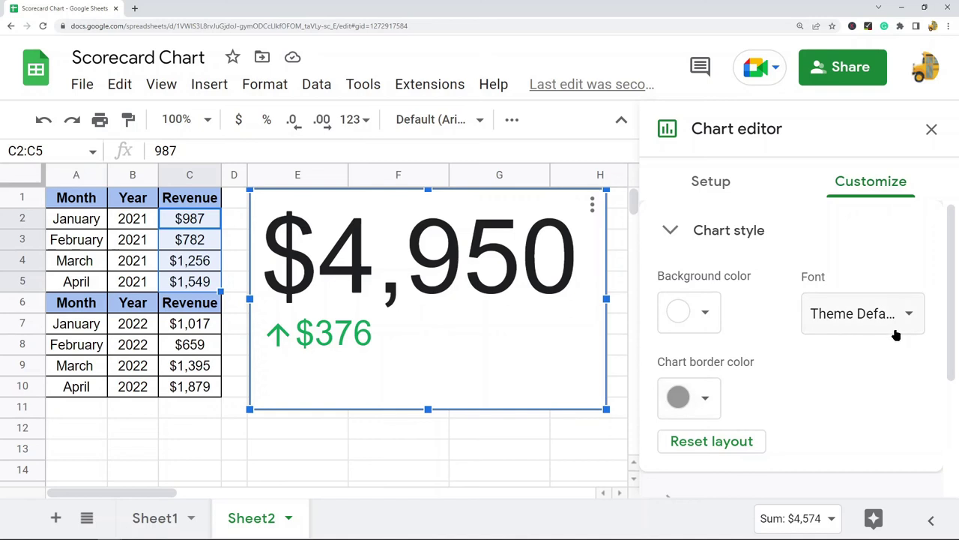
{"action": "left_click", "coordinate": [698, 230]}
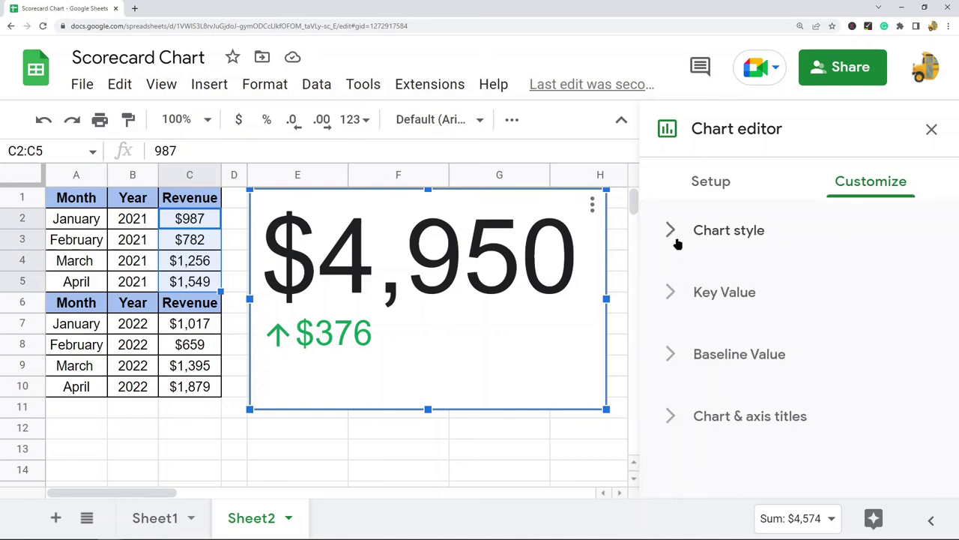
{"action": "left_click", "coordinate": [674, 298]}
{"action": "scroll", "coordinate": [737, 302], "scroll_direction": "down", "scroll_amount": 1}
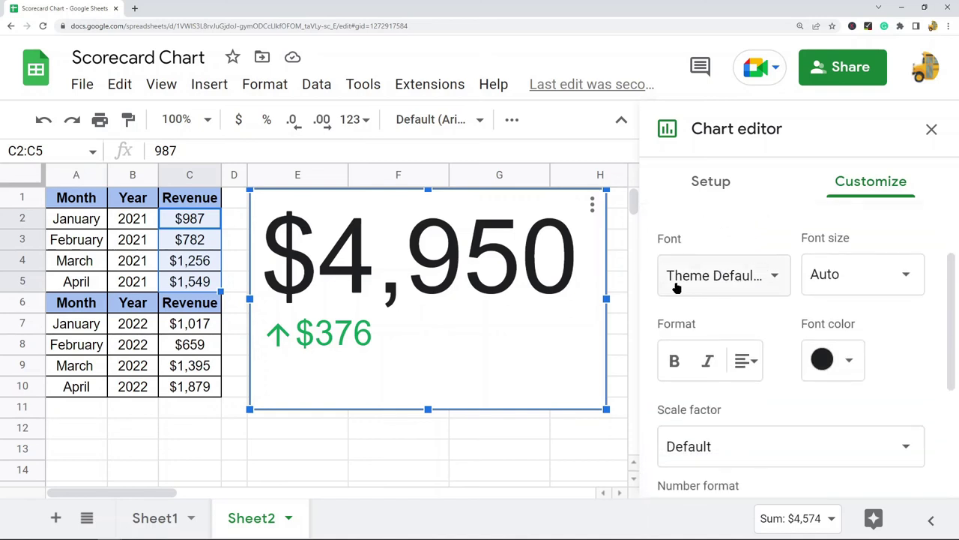
{"action": "scroll", "coordinate": [870, 274], "scroll_direction": "down", "scroll_amount": 2}
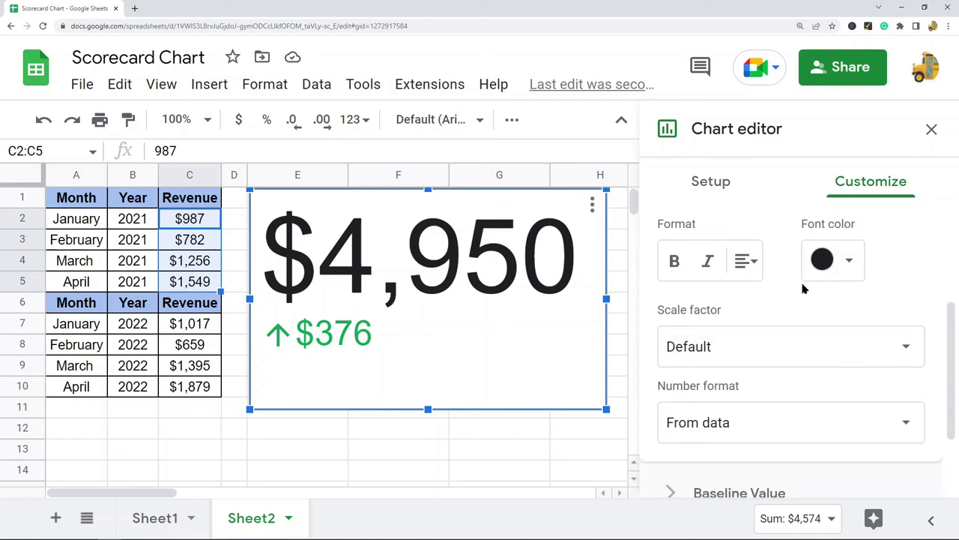
{"action": "scroll", "coordinate": [804, 285], "scroll_direction": "down", "scroll_amount": 1}
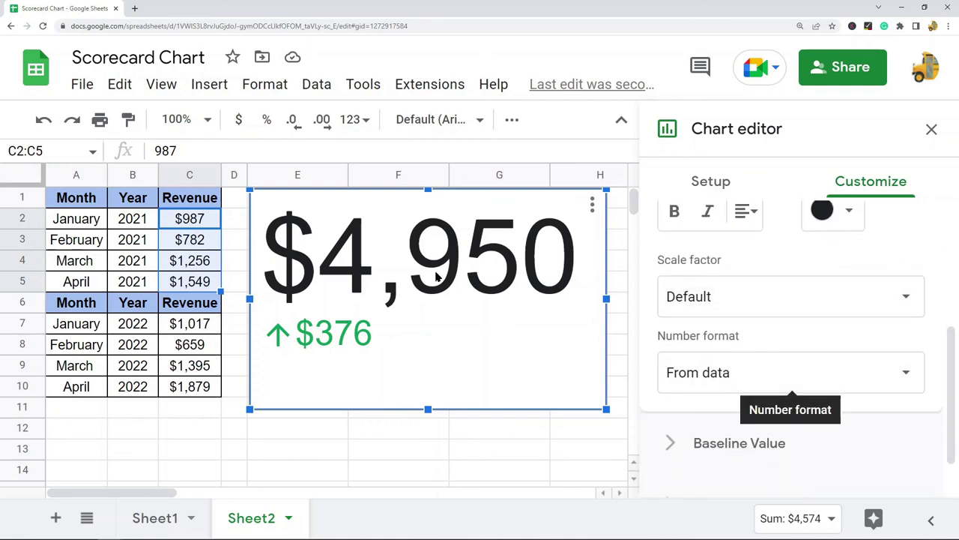
{"action": "scroll", "coordinate": [742, 276], "scroll_direction": "down", "scroll_amount": 1}
{"action": "scroll", "coordinate": [745, 279], "scroll_direction": "up", "scroll_amount": 1}
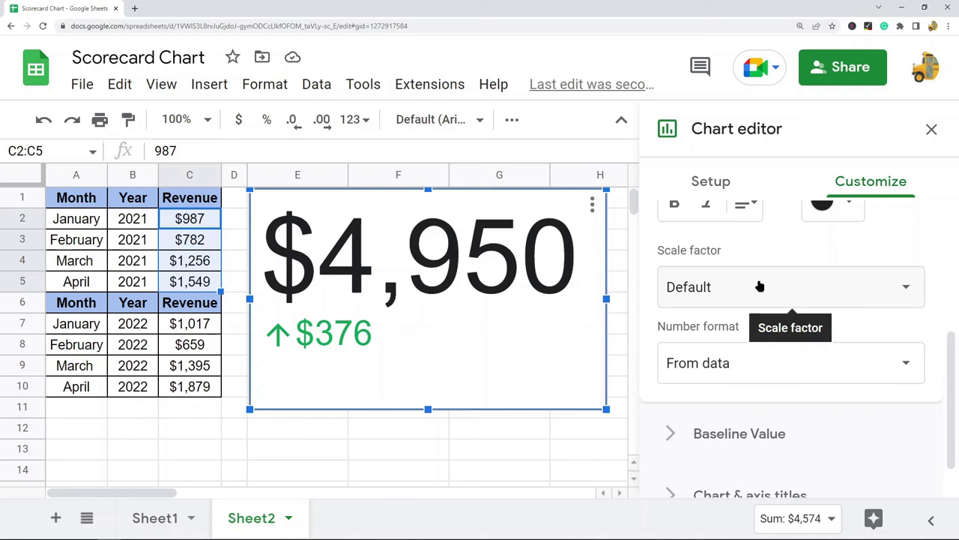
{"action": "left_click", "coordinate": [755, 281]}
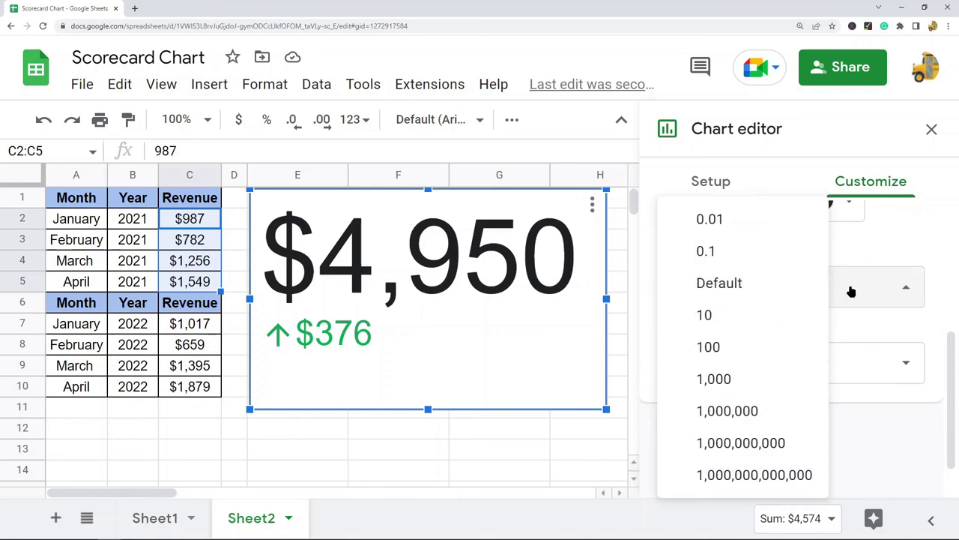
{"action": "left_click", "coordinate": [834, 371]}
{"action": "left_click", "coordinate": [832, 348]}
{"action": "scroll", "coordinate": [706, 217], "scroll_direction": "up", "scroll_amount": 4}
{"action": "left_click", "coordinate": [669, 293]}
Show the Sheet2 scorecard's baseline comparison to the key value as Percentage change.
{"action": "left_click", "coordinate": [672, 356]}
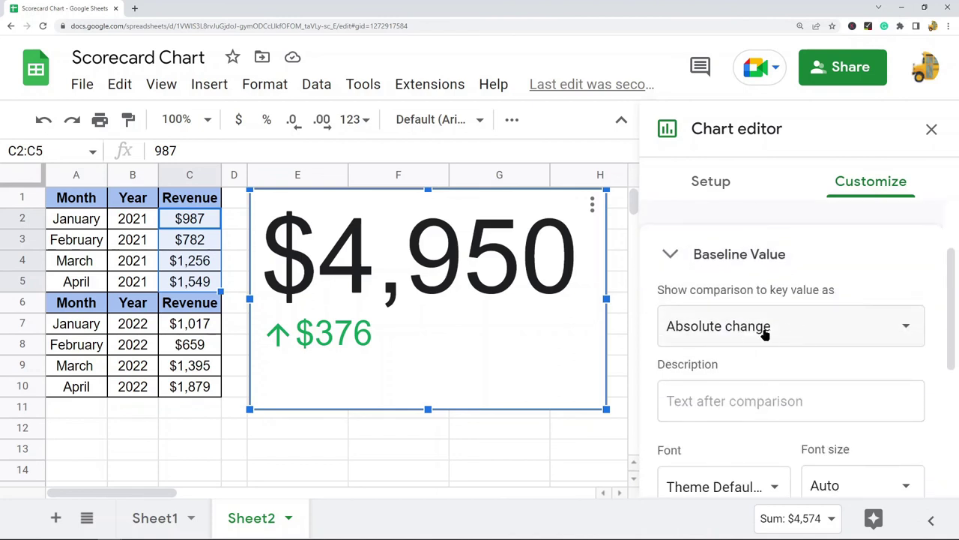
{"action": "left_click", "coordinate": [760, 327]}
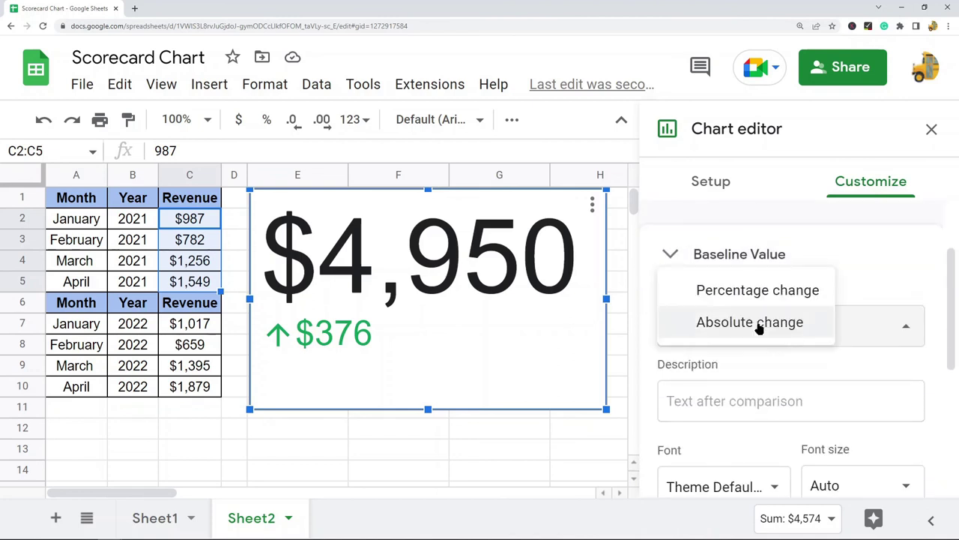
{"action": "left_click", "coordinate": [760, 292]}
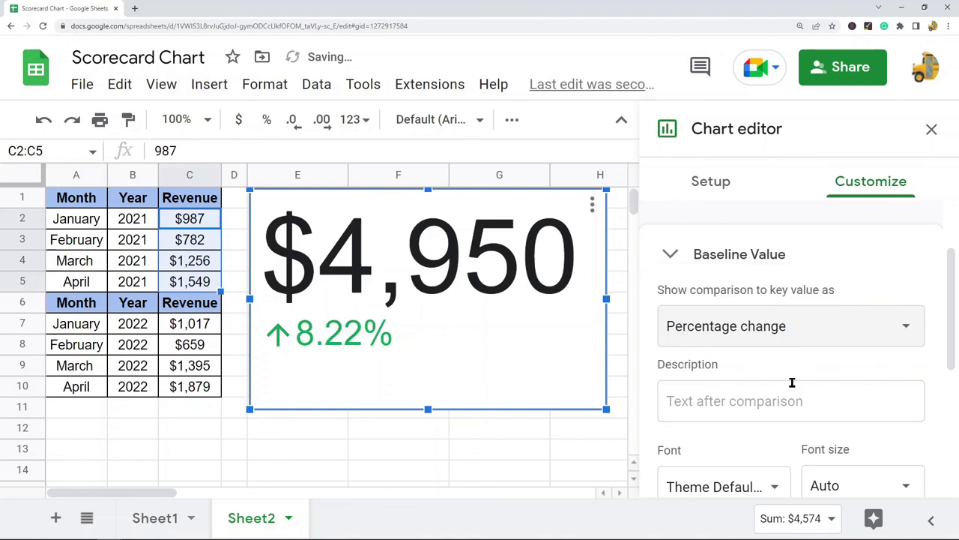
Add the description "Revenue" after the scorecard's baseline comparison.
{"action": "left_click", "coordinate": [748, 402]}
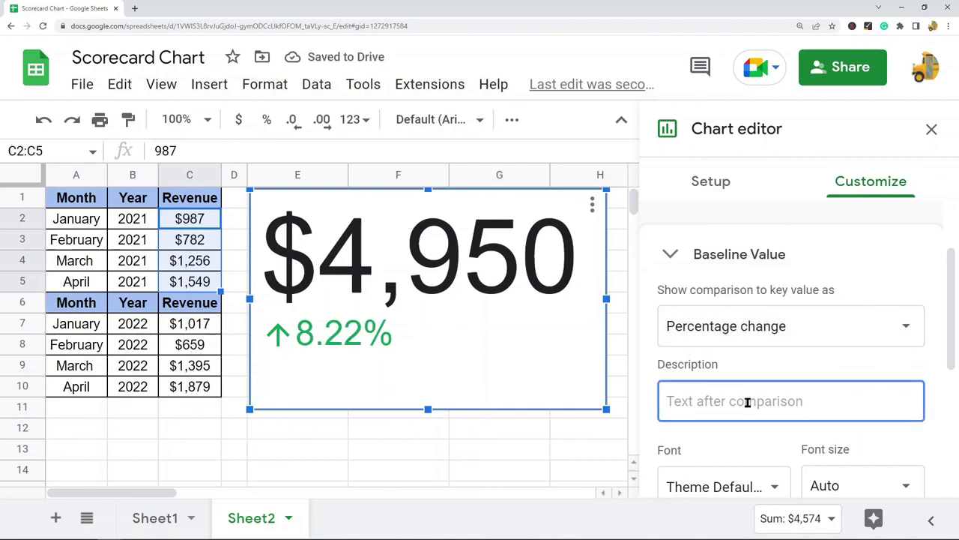
{"action": "type", "text": "Revenue"}
{"action": "scroll", "coordinate": [799, 362], "scroll_direction": "down", "scroll_amount": 3}
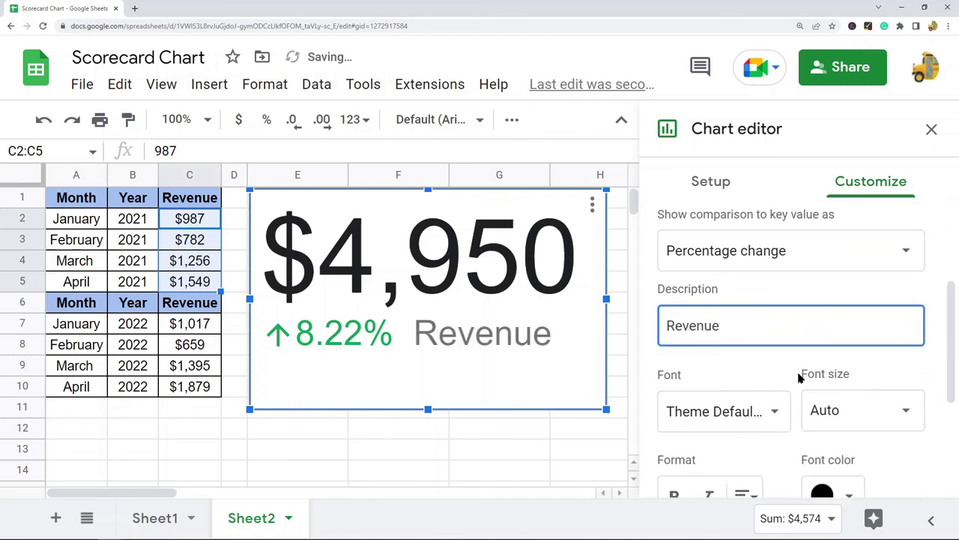
{"action": "scroll", "coordinate": [697, 349], "scroll_direction": "down", "scroll_amount": 1}
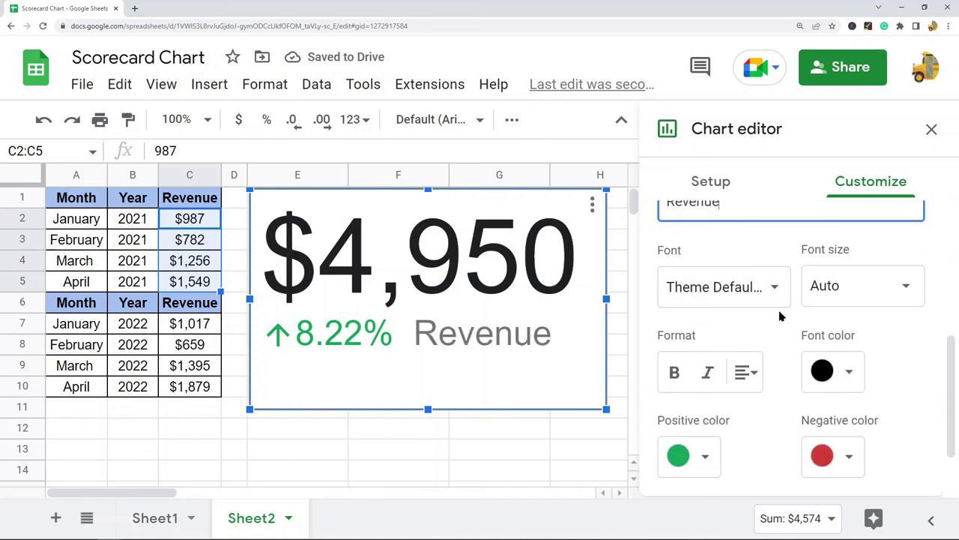
Set the Sheet2 scorecard's chart title to "2022 Revenue vs 2021" and collapse the chart and axis title settings.
{"action": "scroll", "coordinate": [767, 312], "scroll_direction": "down", "scroll_amount": 2}
{"action": "scroll", "coordinate": [869, 364], "scroll_direction": "up", "scroll_amount": 5}
{"action": "left_click", "coordinate": [672, 356]}
{"action": "left_click", "coordinate": [755, 416]}
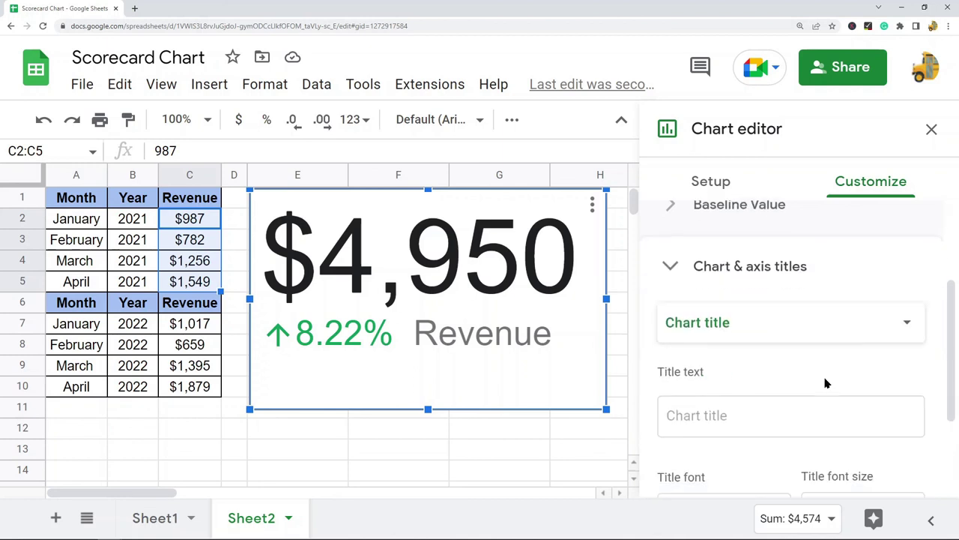
{"action": "left_click", "coordinate": [749, 414]}
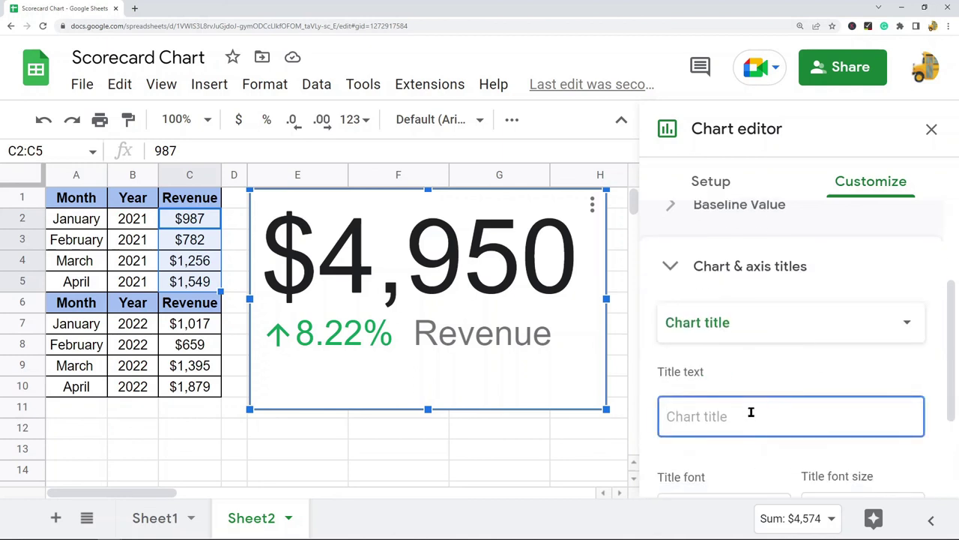
{"action": "type", "text": "2022 Revneu"}
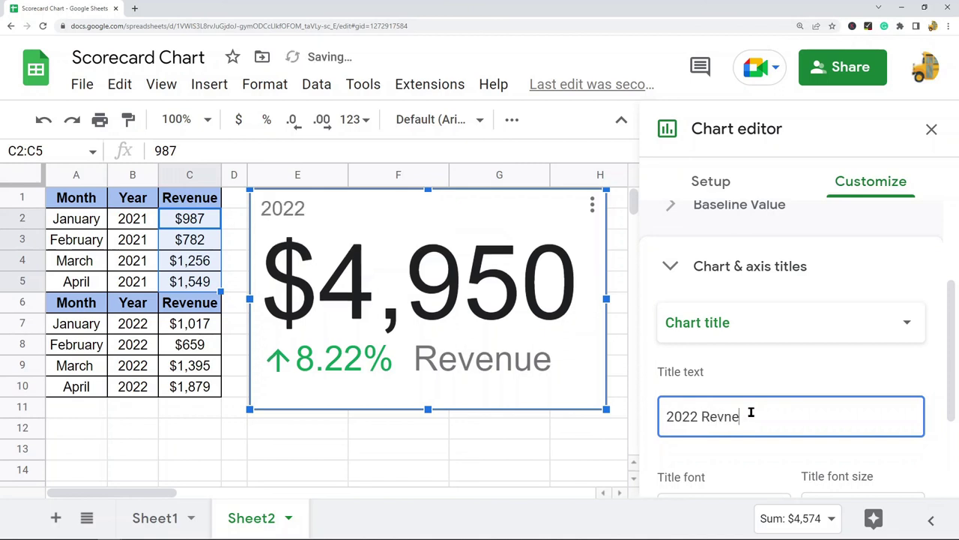
{"action": "key", "text": "BackSpace"}
{"action": "key", "text": "BackSpace"}
{"action": "key", "text": "BackSpace"}
{"action": "type", "text": "enue vs "}
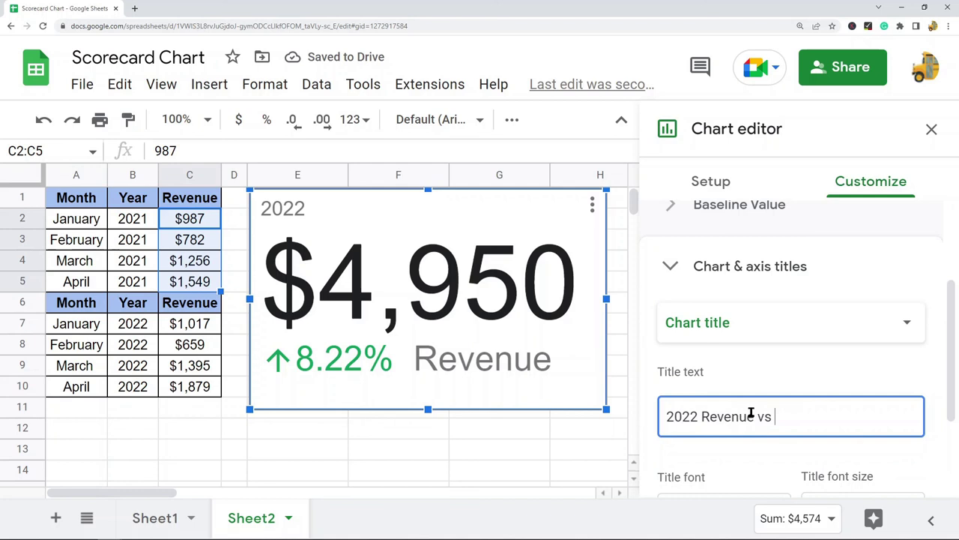
{"action": "type", "text": "2021"}
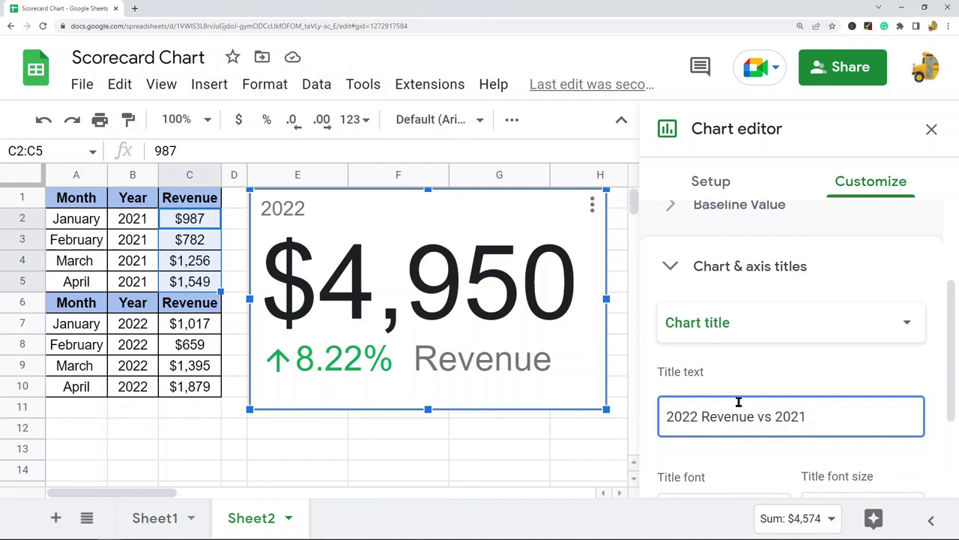
{"action": "scroll", "coordinate": [757, 322], "scroll_direction": "down", "scroll_amount": 4}
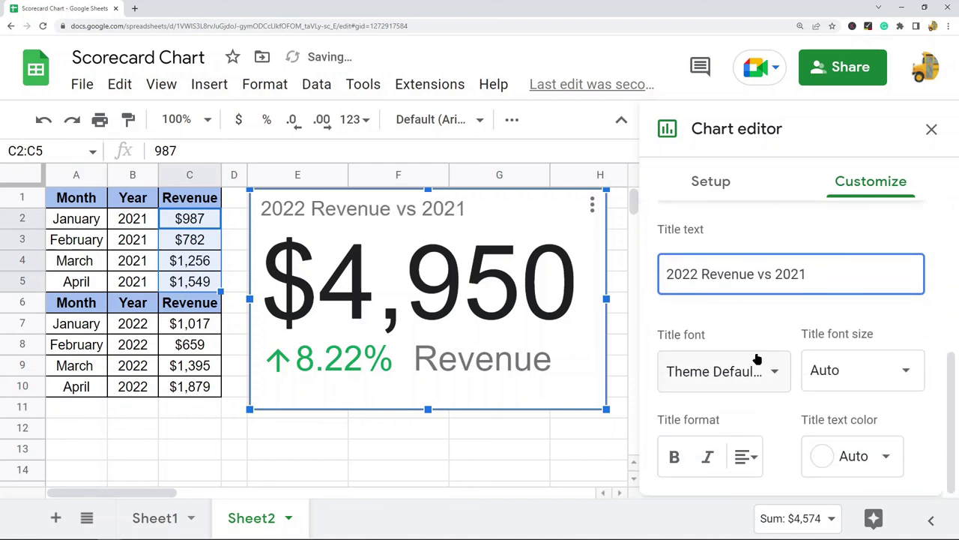
{"action": "scroll", "coordinate": [871, 352], "scroll_direction": "up", "scroll_amount": 1}
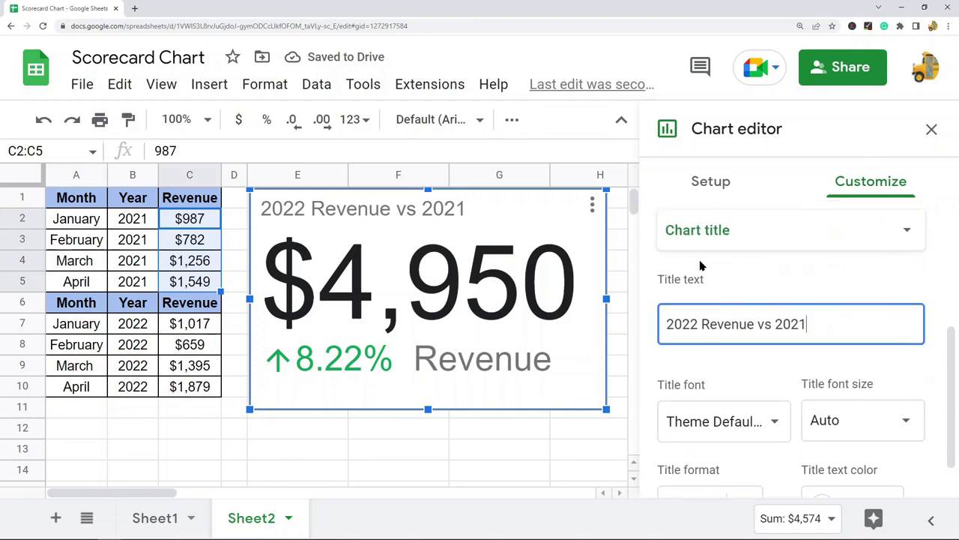
{"action": "scroll", "coordinate": [814, 272], "scroll_direction": "up", "scroll_amount": 1}
{"action": "left_click", "coordinate": [673, 271]}
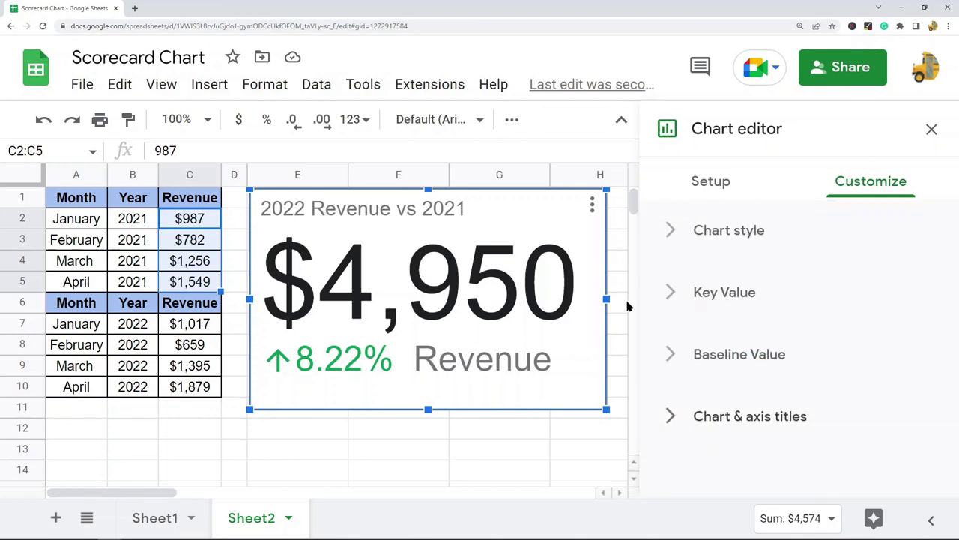